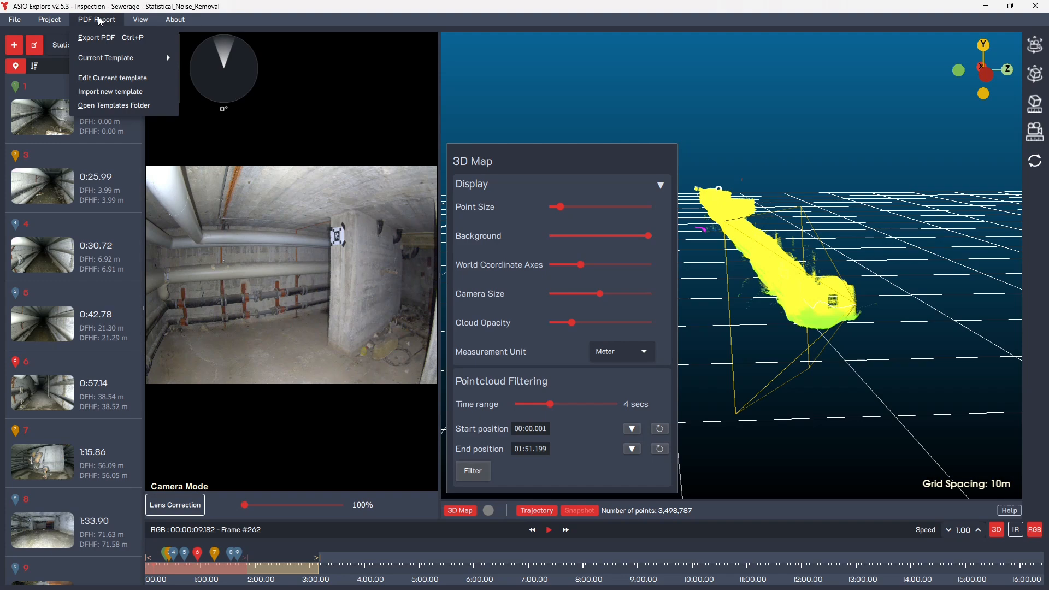
# Open the current PDF report template for editing and look through its three pages.
pyautogui.moveTo(116, 62)
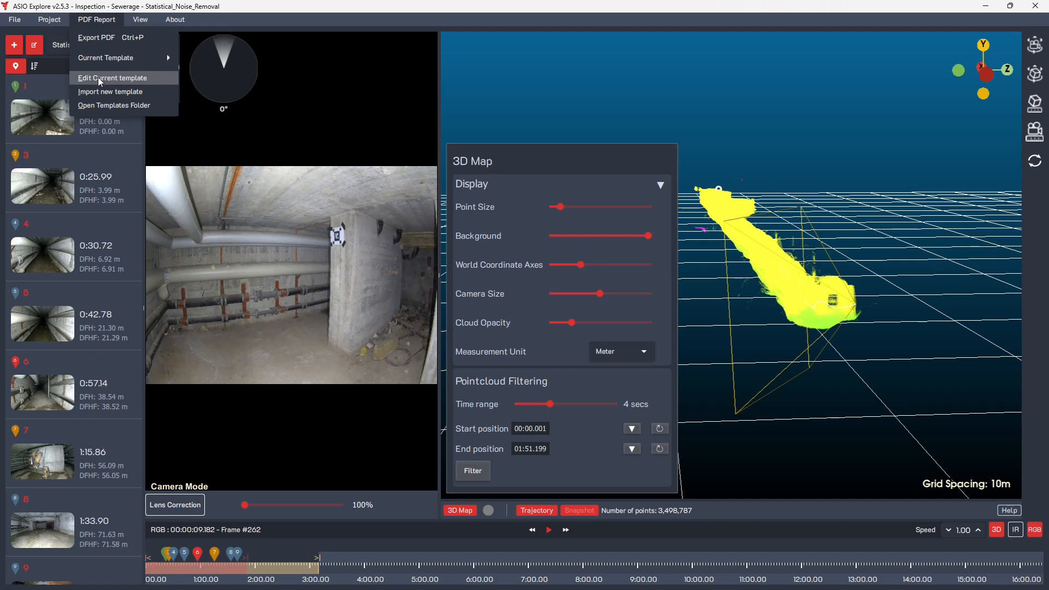
pyautogui.click(117, 77)
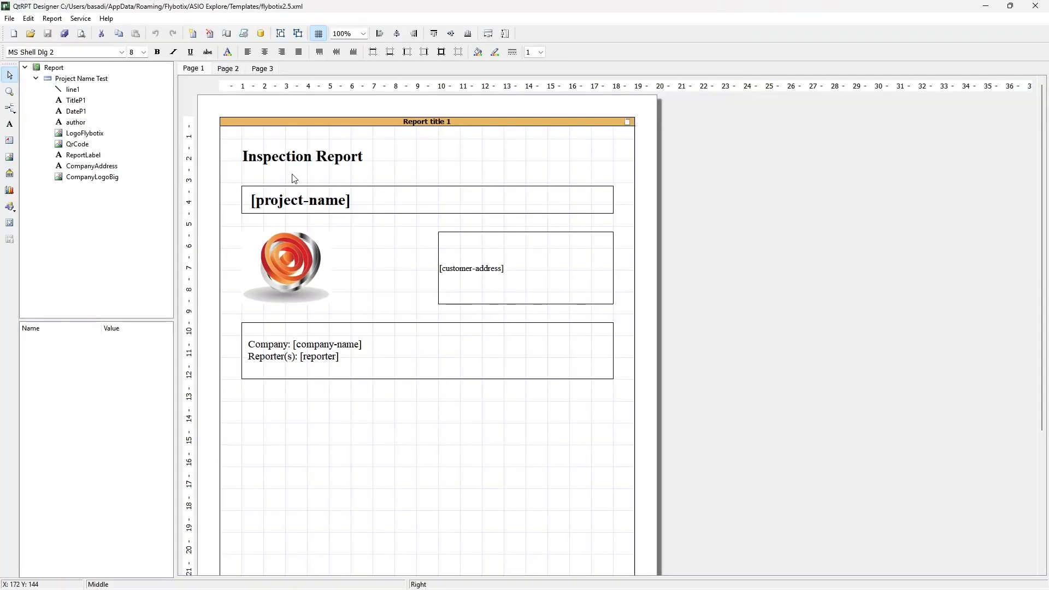
pyautogui.click(227, 69)
pyautogui.click(262, 69)
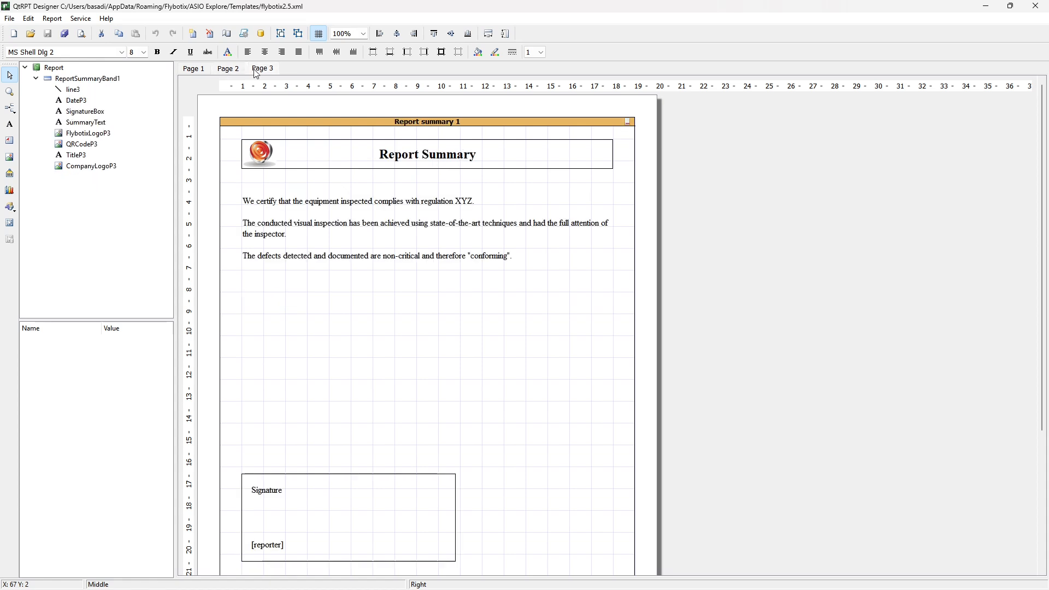
pyautogui.click(226, 69)
pyautogui.click(194, 68)
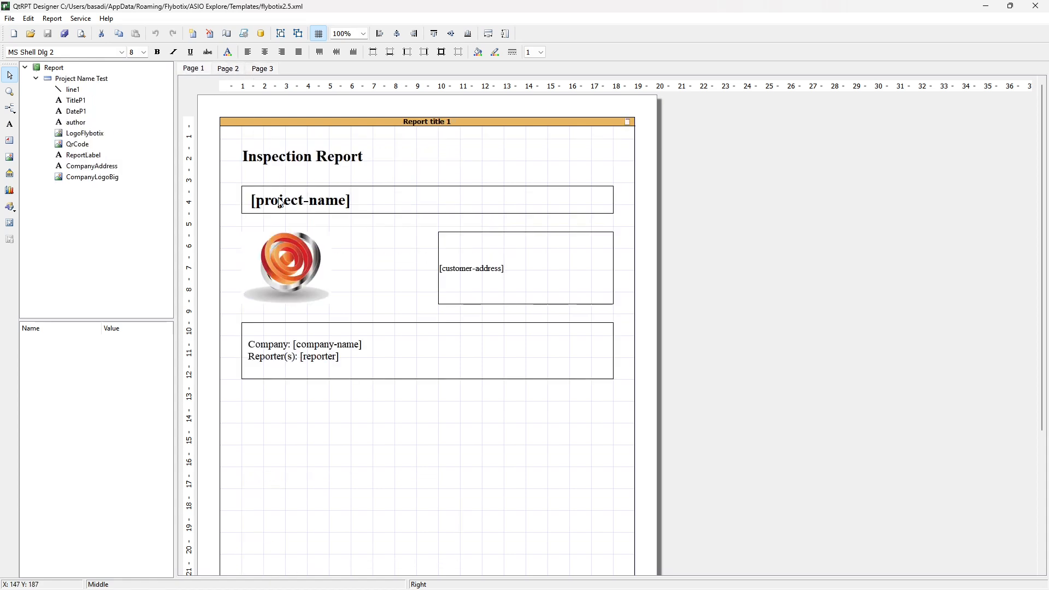
# Inspect the text content of the project name field on the template's first page.
pyautogui.click(254, 160)
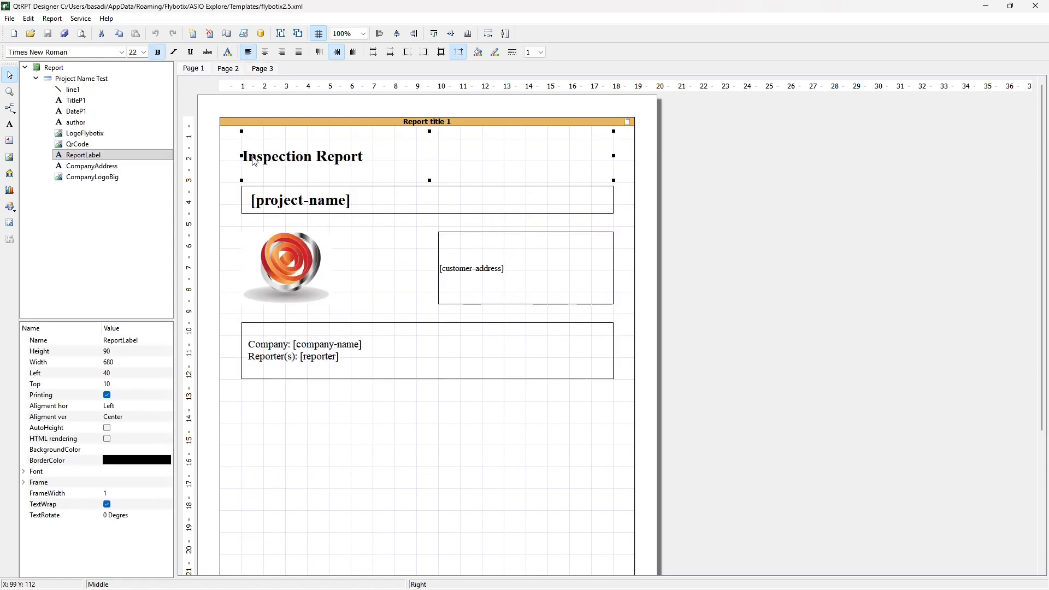
pyautogui.click(268, 210)
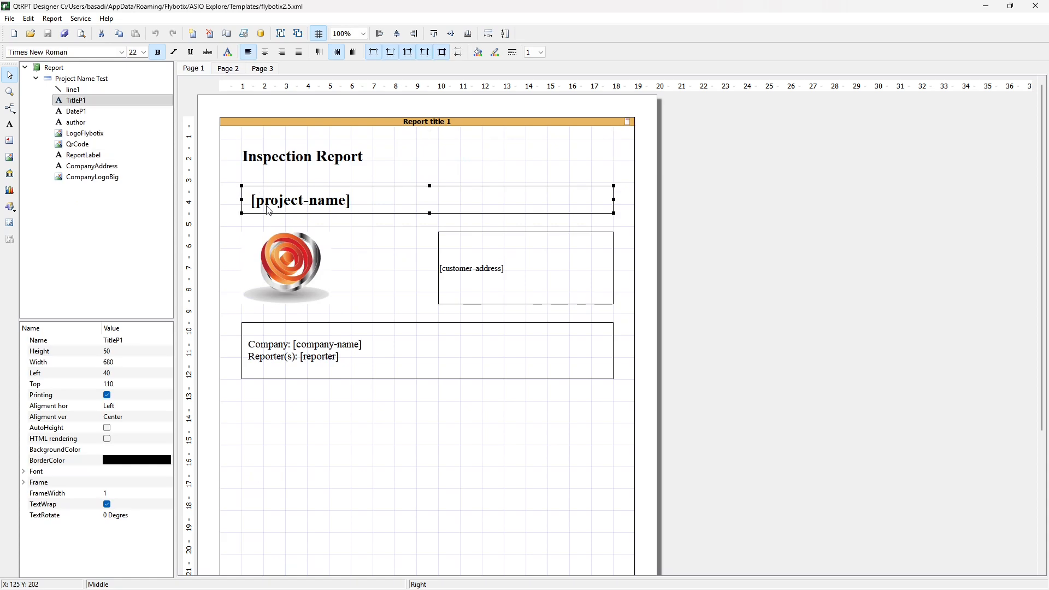
pyautogui.doubleClick(339, 203)
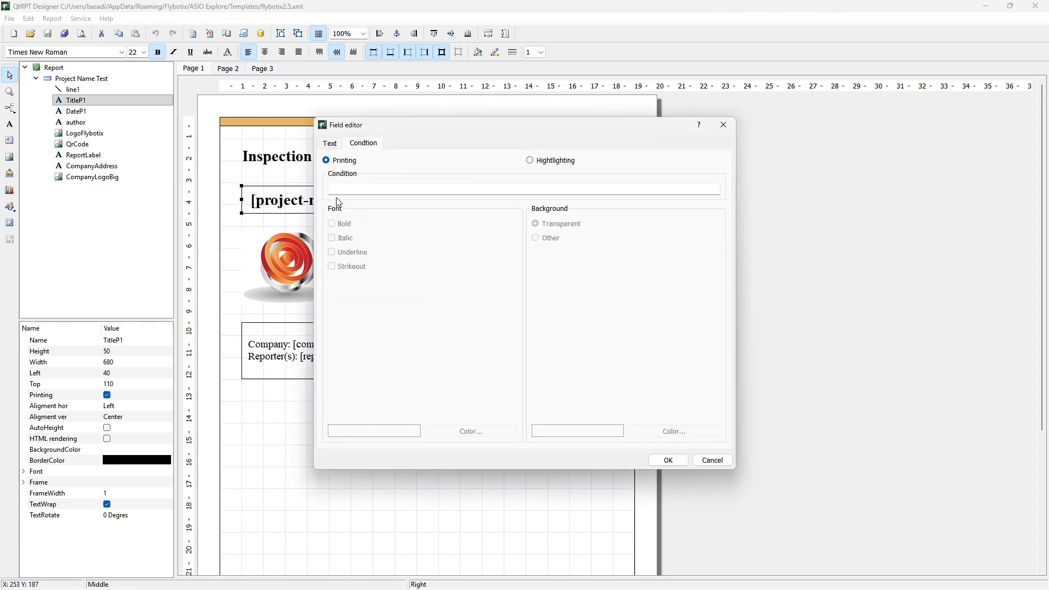
pyautogui.click(332, 144)
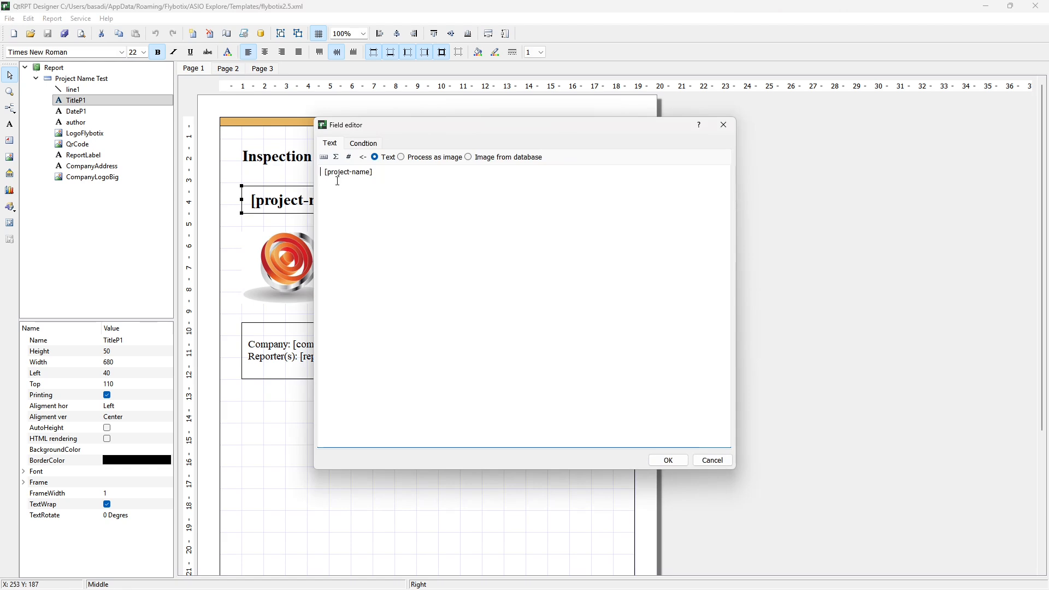
pyautogui.click(668, 460)
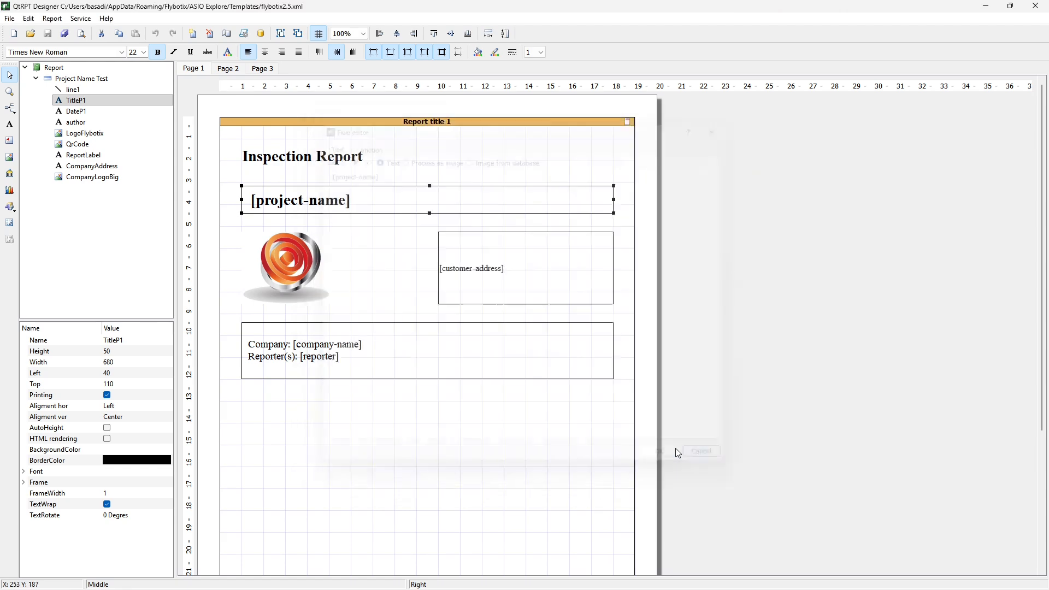
# Inspect the Inspection Report heading's text without changing it, and select the customer address and company/reporter boxes in turn.
pyautogui.click(290, 168)
pyautogui.doubleClick(290, 164)
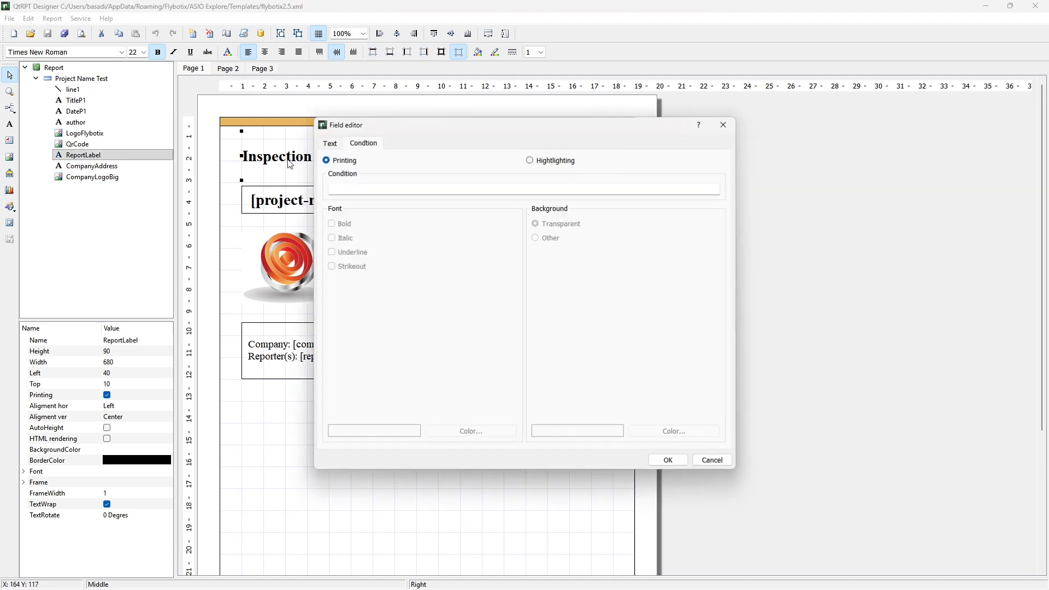
pyautogui.click(333, 146)
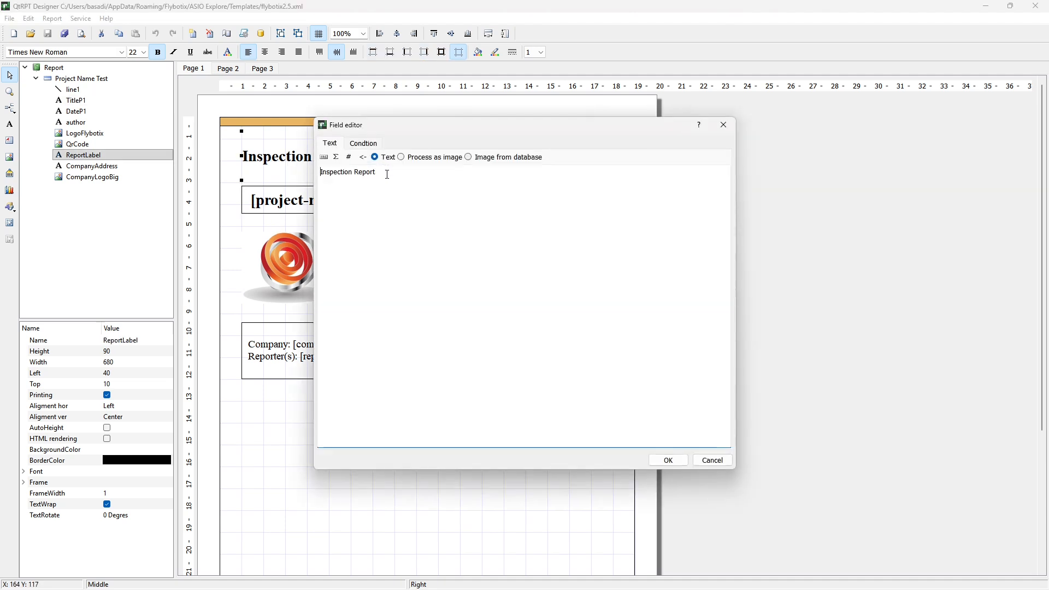
pyautogui.moveTo(387, 174); pyautogui.dragTo(321, 172)
pyautogui.click(708, 460)
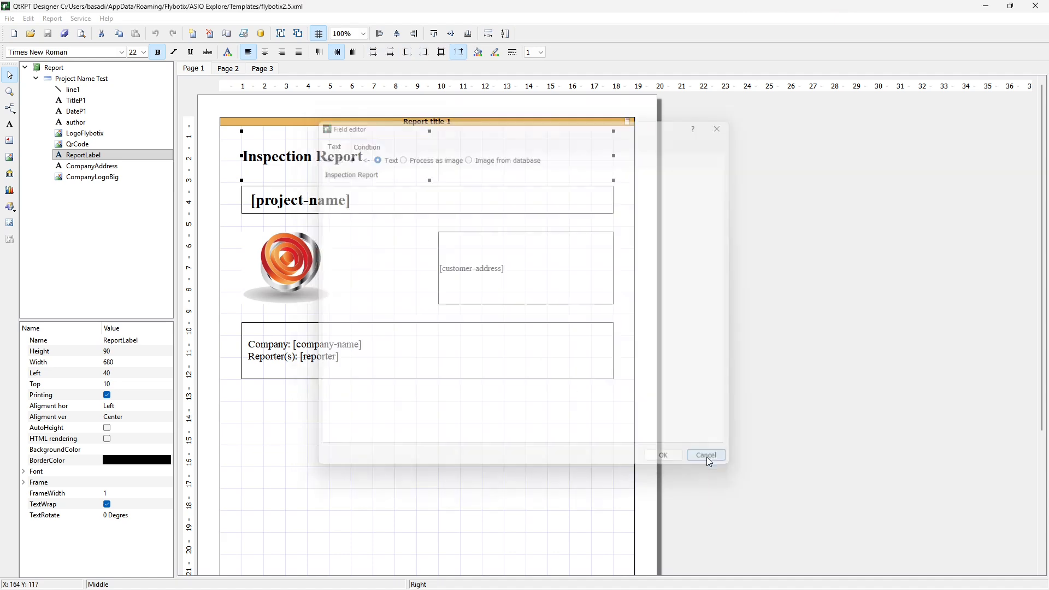
pyautogui.click(465, 287)
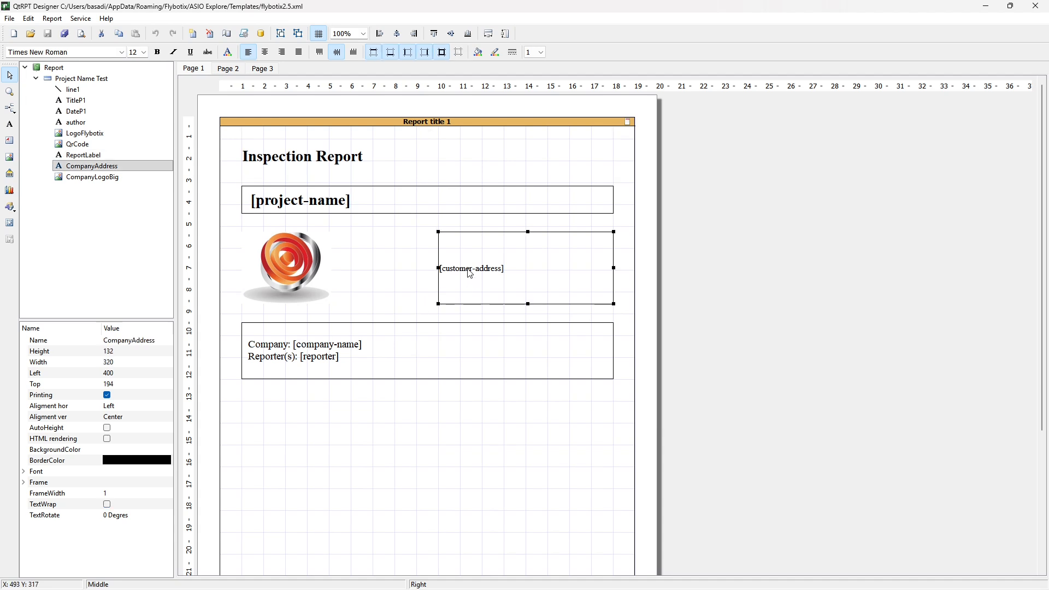
pyautogui.click(317, 351)
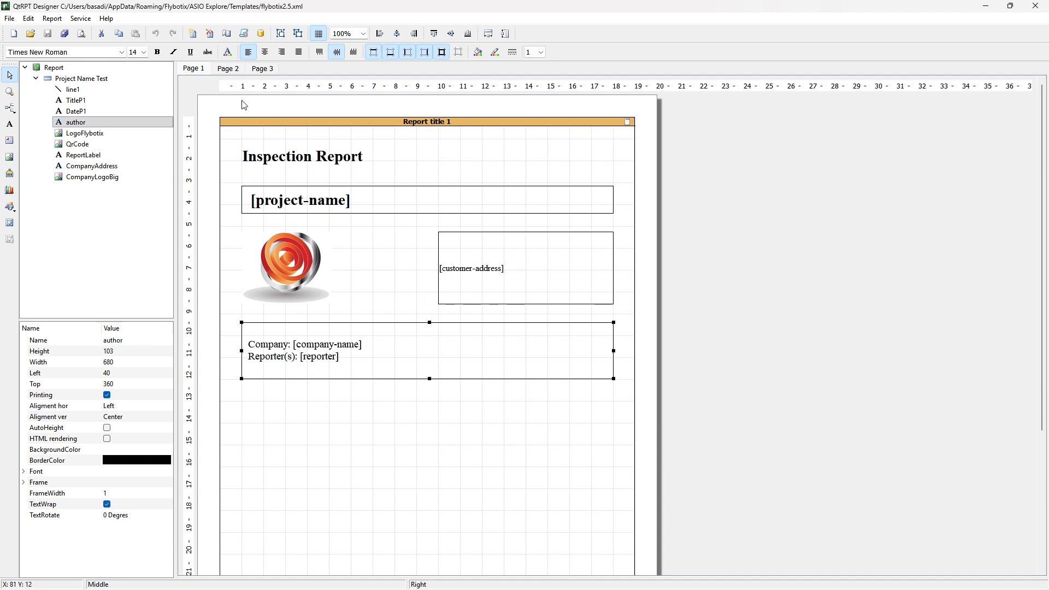
# Examine the RGB, IR and 3D image placeholders and the point-of-interest details on the template's second page.
pyautogui.click(230, 69)
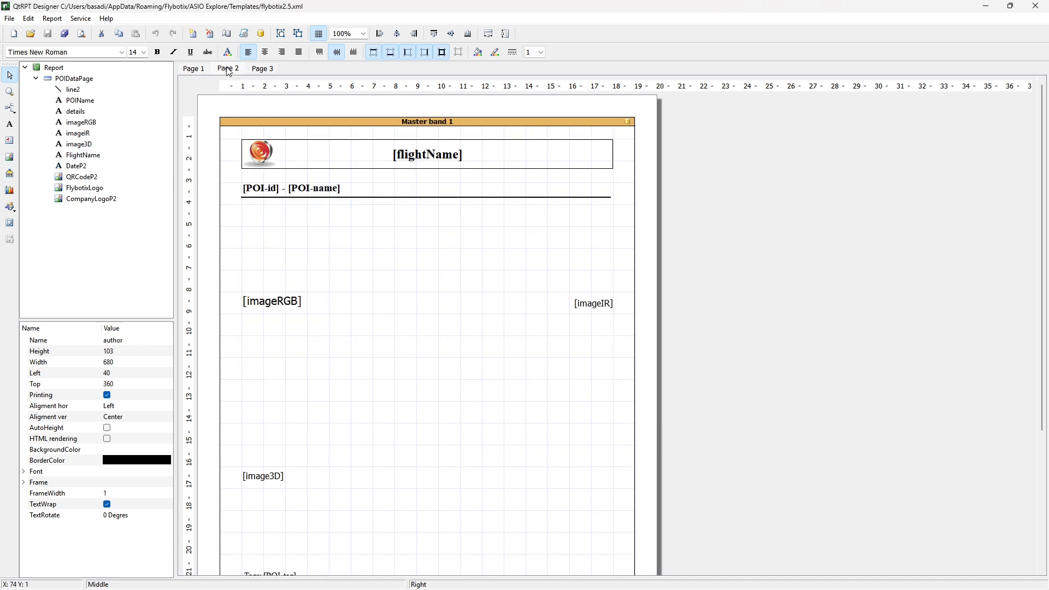
pyautogui.click(266, 308)
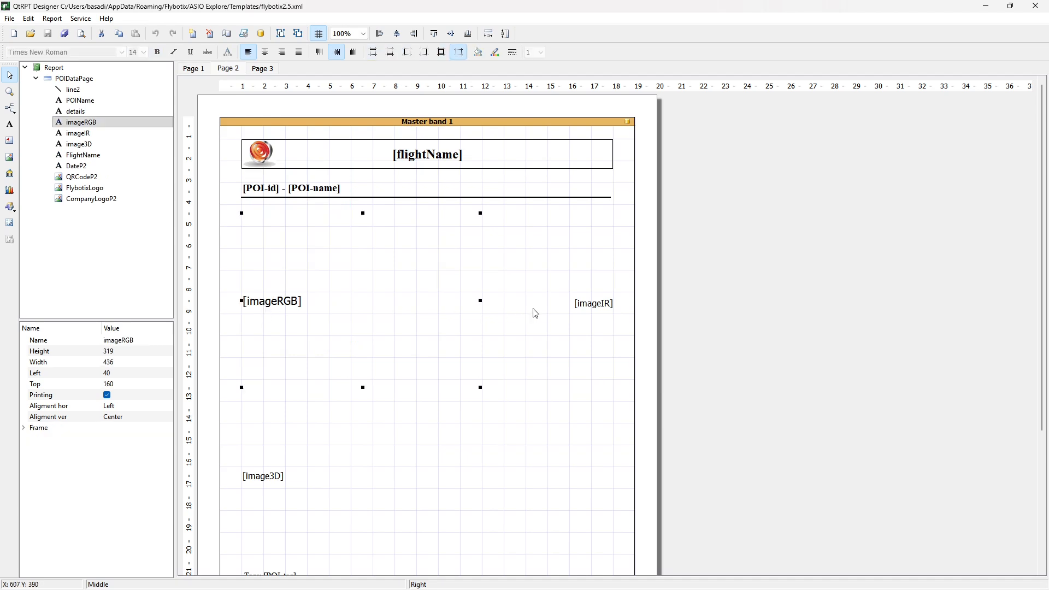
pyautogui.click(575, 308)
pyautogui.click(259, 478)
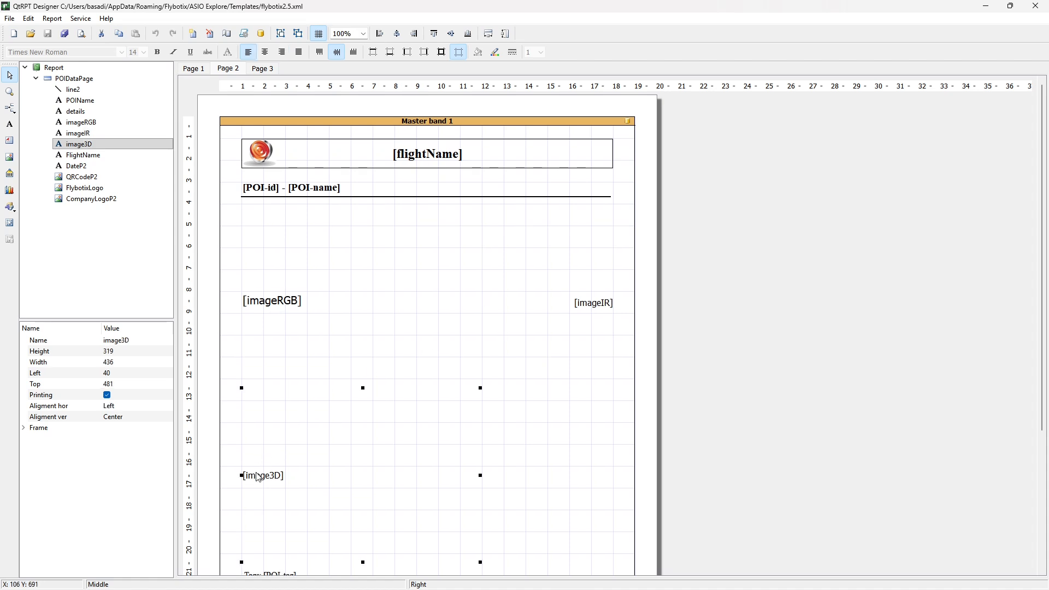
pyautogui.scroll(-2, 265, 500)
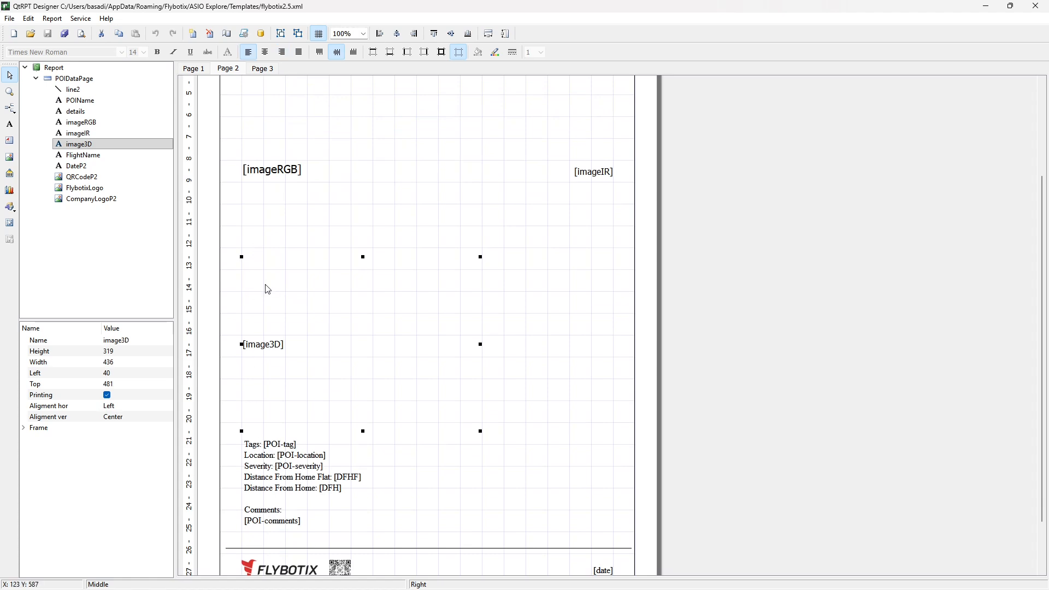
pyautogui.scroll(2, 268, 290)
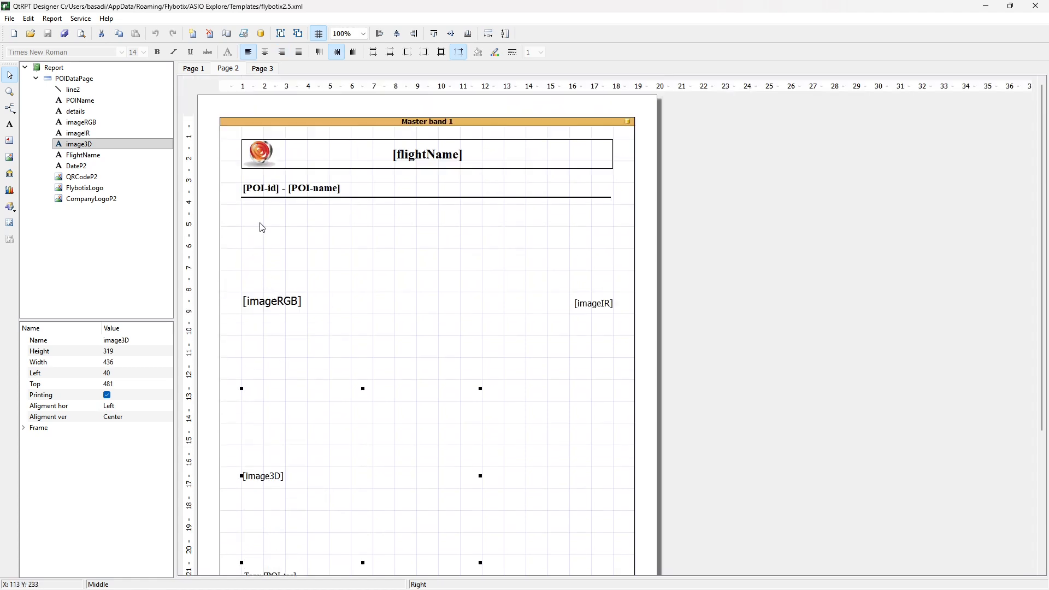
# Review the summary text and signature box on the template's third page.
pyautogui.click(262, 67)
pyautogui.scroll(-1, 324, 293)
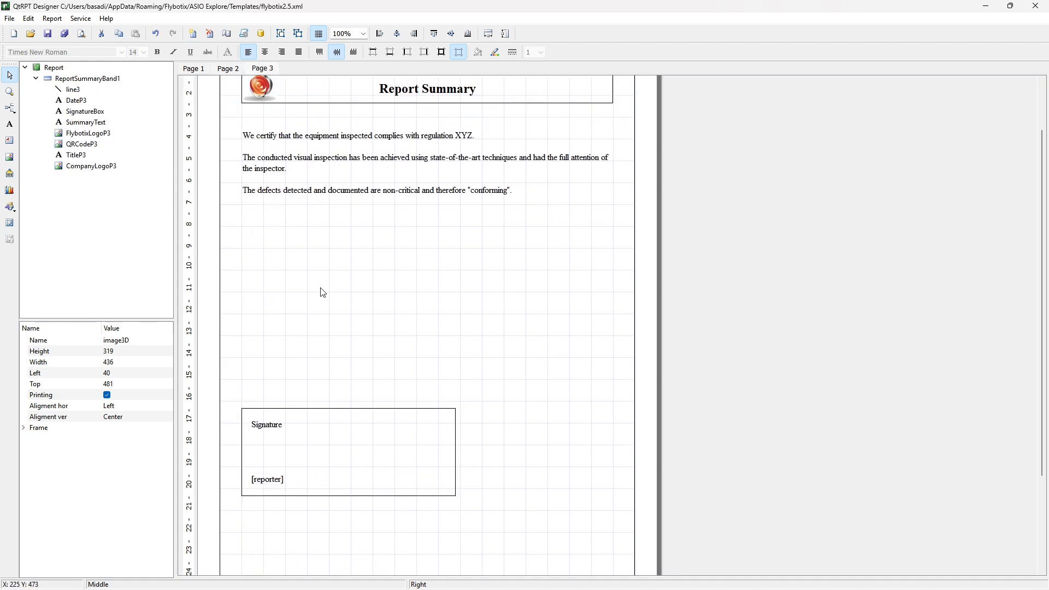
pyautogui.scroll(1, 322, 293)
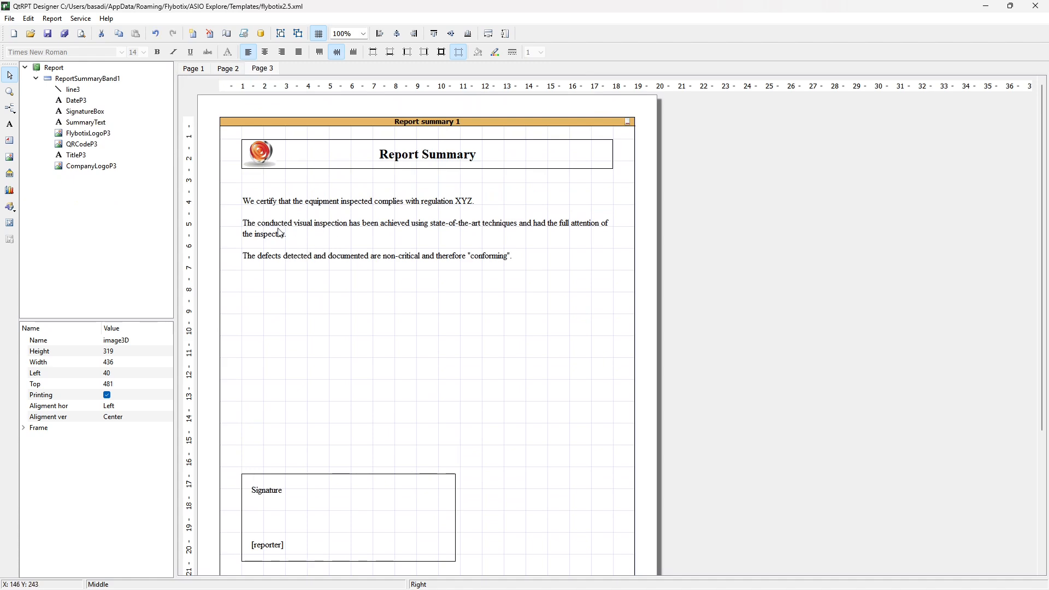
# Return to the template's first page and close the report designer, saving the report.
pyautogui.click(228, 68)
pyautogui.click(198, 71)
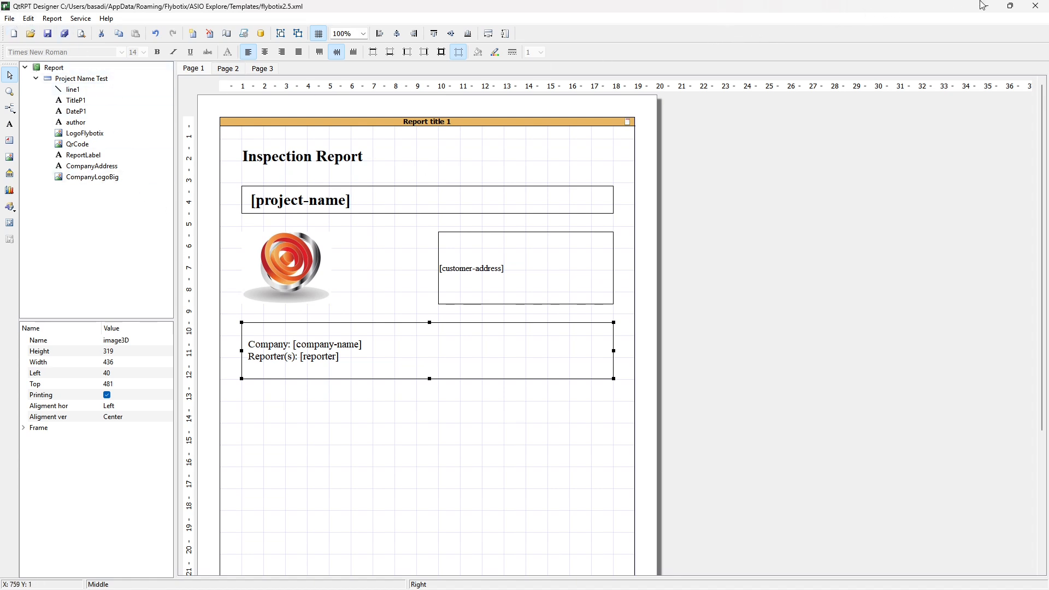
pyautogui.click(1035, 5)
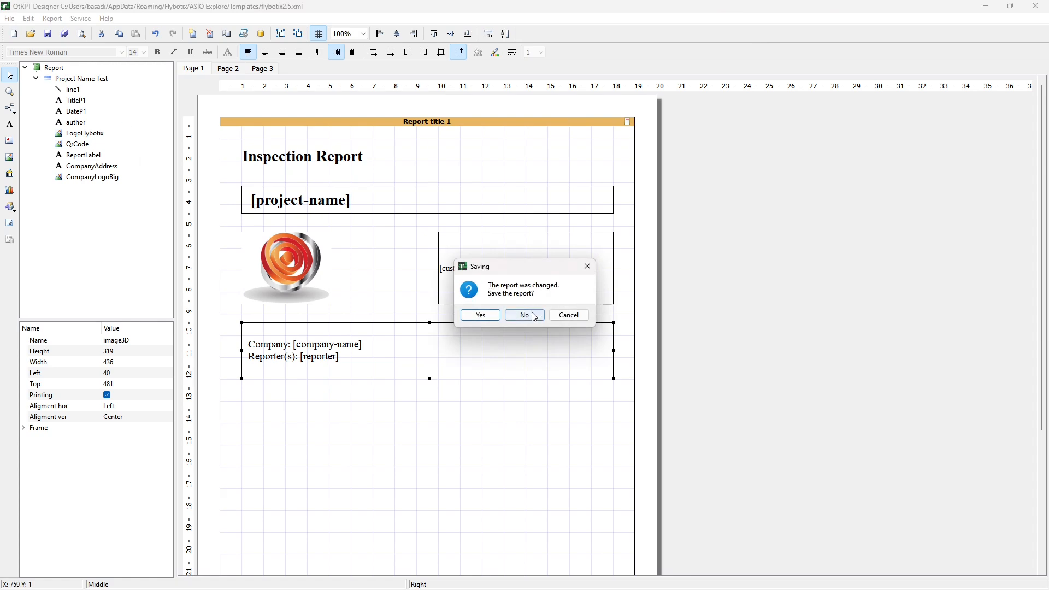
pyautogui.click(481, 316)
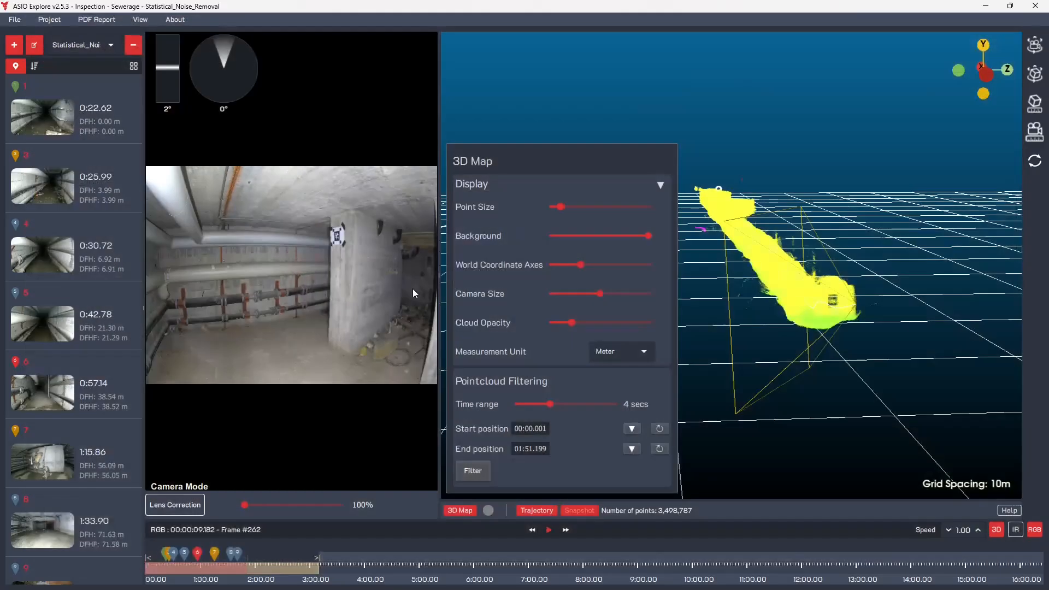
# Open the report templates folder, select all the XML template files in it, and close the folder window.
pyautogui.click(79, 22)
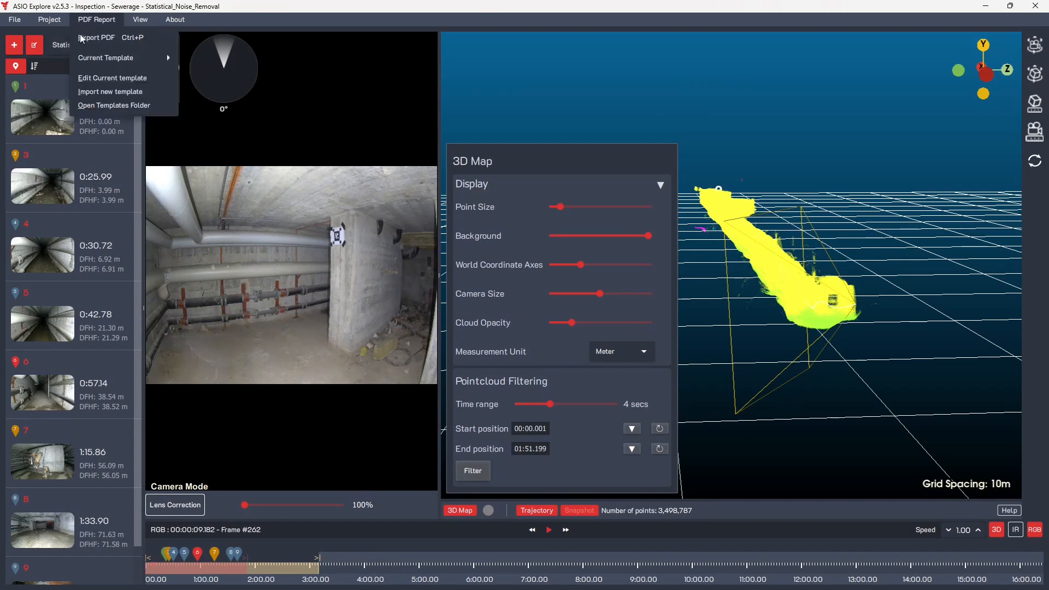
pyautogui.click(89, 107)
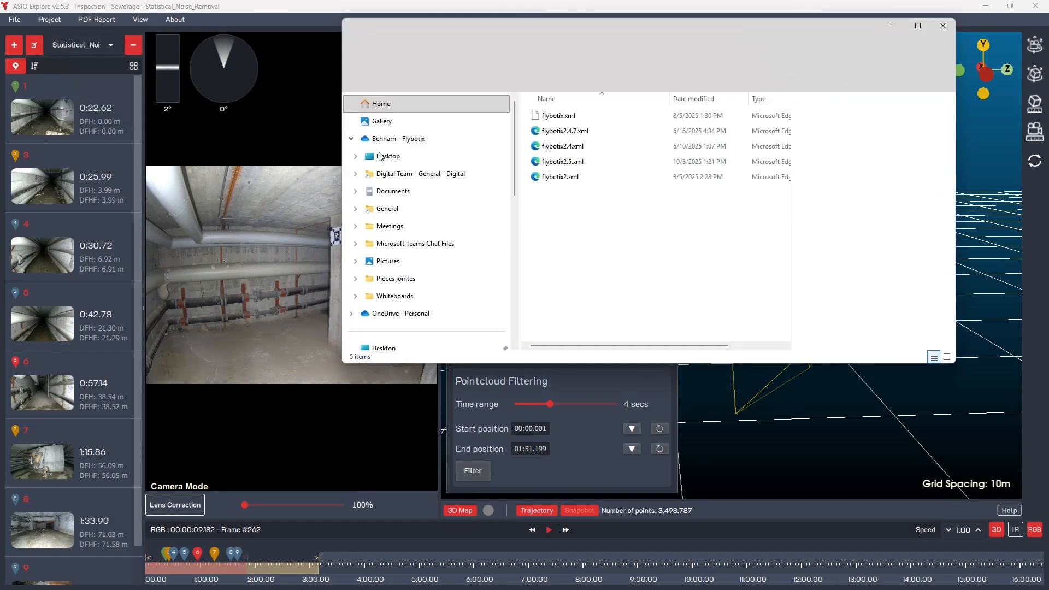
pyautogui.moveTo(565, 240); pyautogui.dragTo(724, 110)
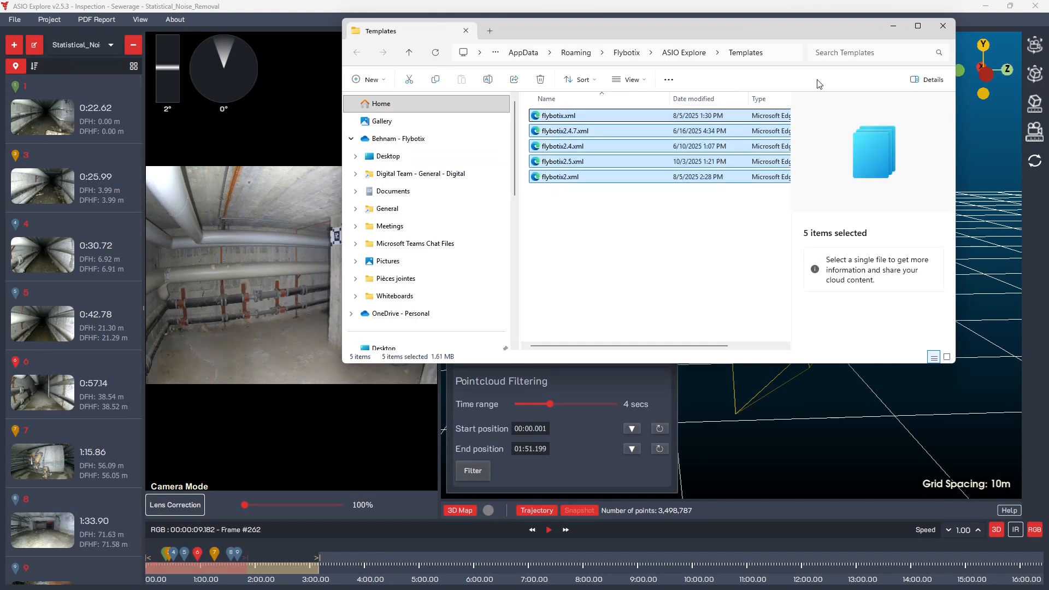
pyautogui.click(943, 26)
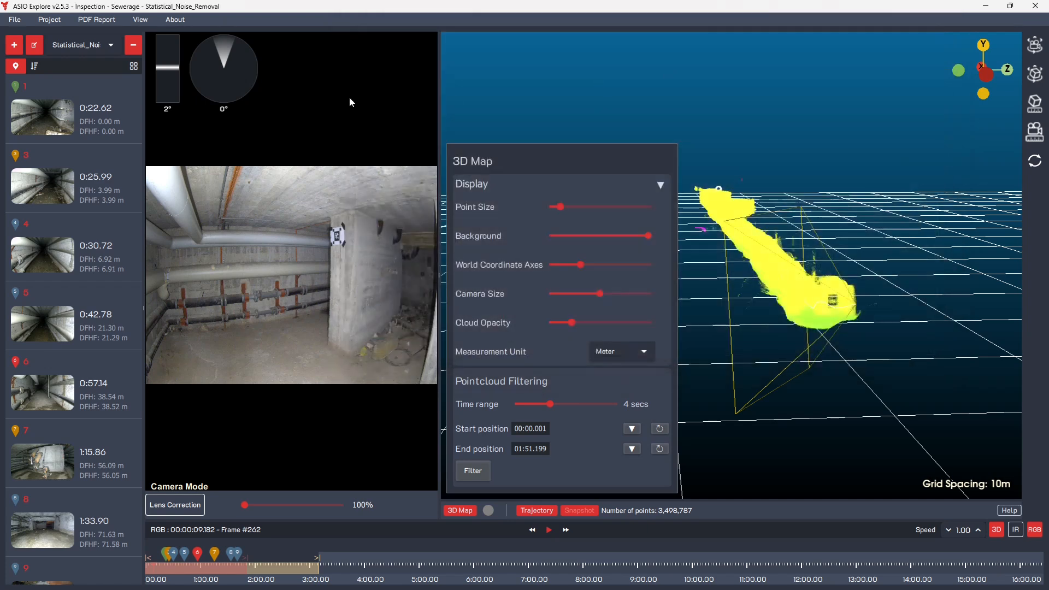
pyautogui.click(59, 22)
pyautogui.moveTo(73, 26)
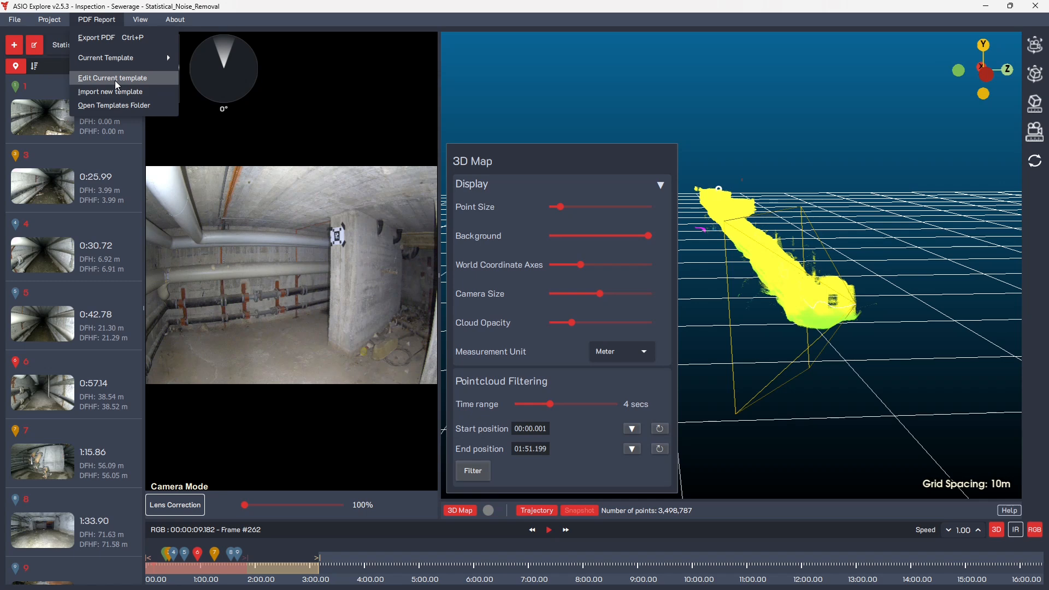
pyautogui.click(255, 18)
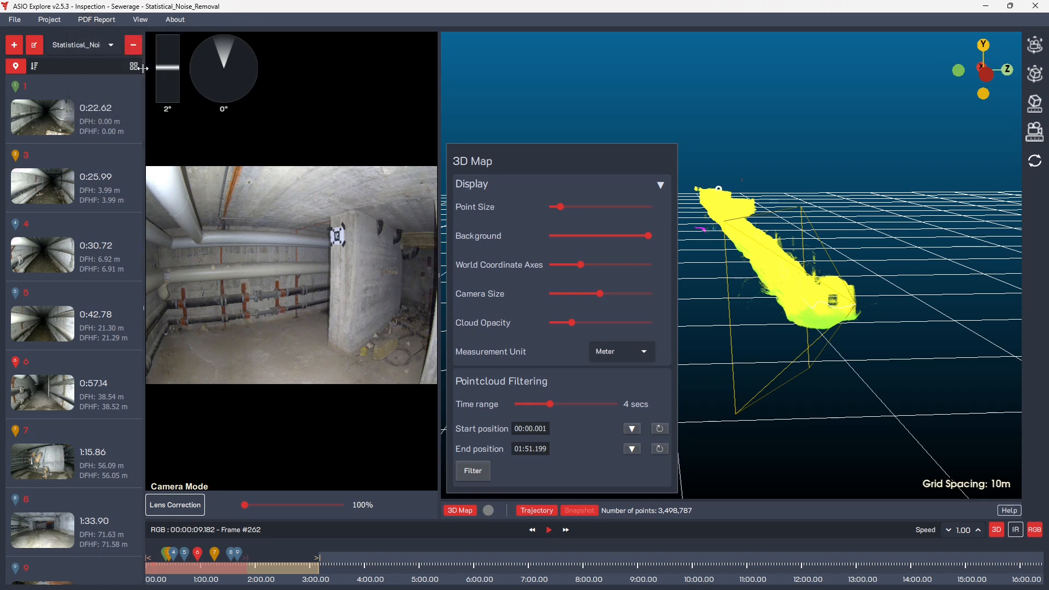
# Draw a yellow-green (#aaff00) rectangle with thickness 1 over the left-hand pipes in the snapshot of the 0:22.62 point of interest.
pyautogui.click(59, 129)
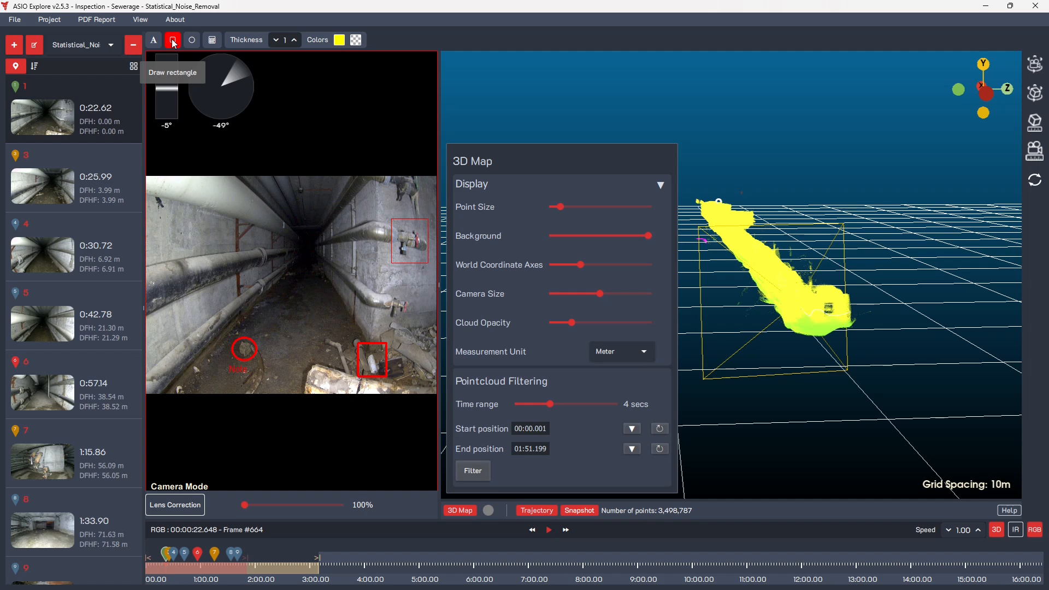
pyautogui.click(339, 40)
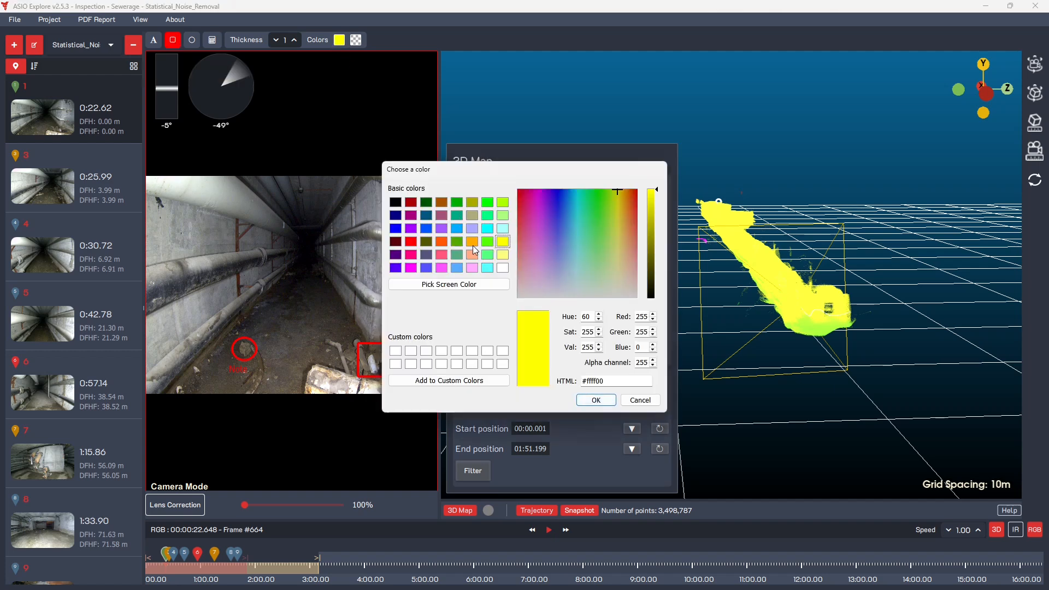
pyautogui.click(502, 203)
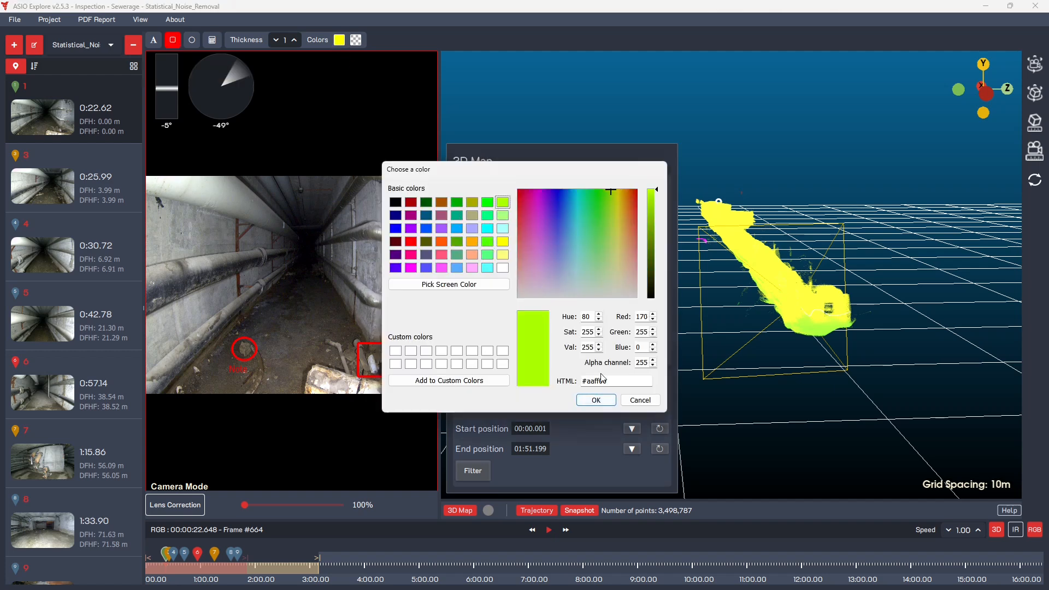
pyautogui.click(597, 400)
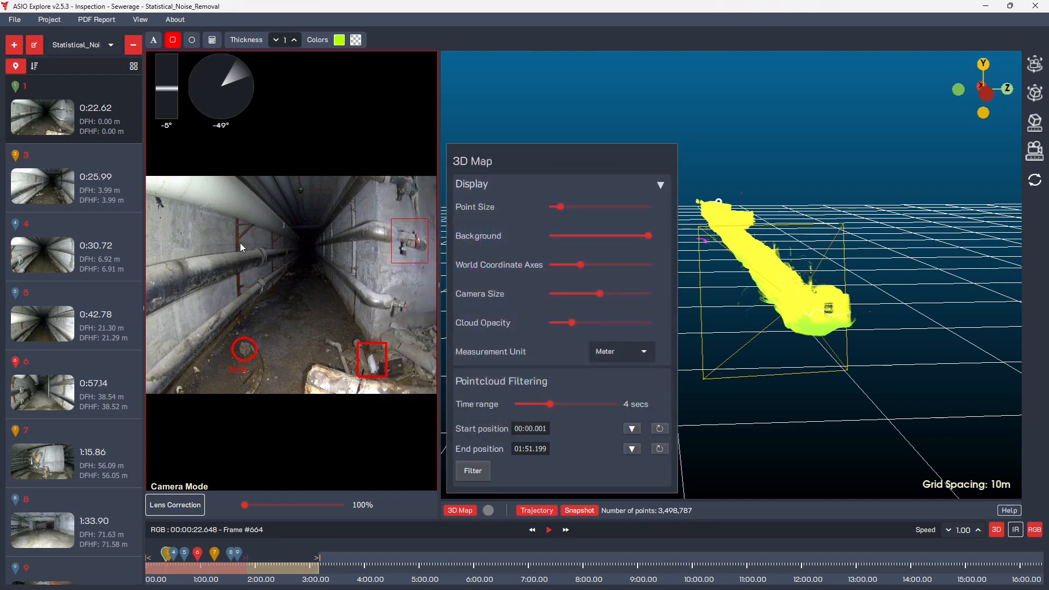
pyautogui.moveTo(241, 241); pyautogui.dragTo(289, 285)
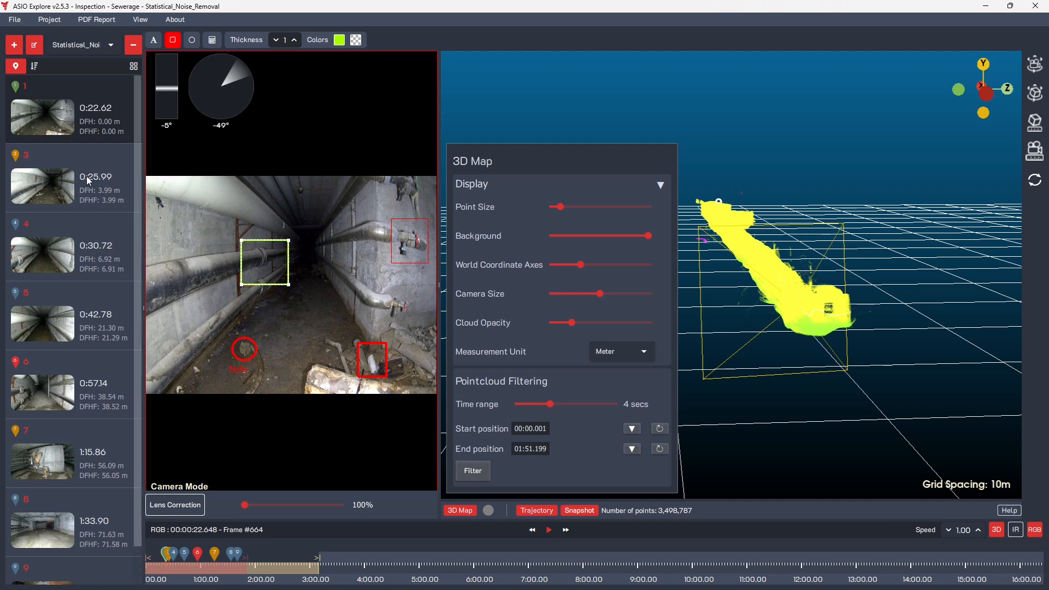
# Add a distance measurement across the tunnel from the left-hand pipes to the right wall on the 0:25.99 point of interest.
pyautogui.click(87, 176)
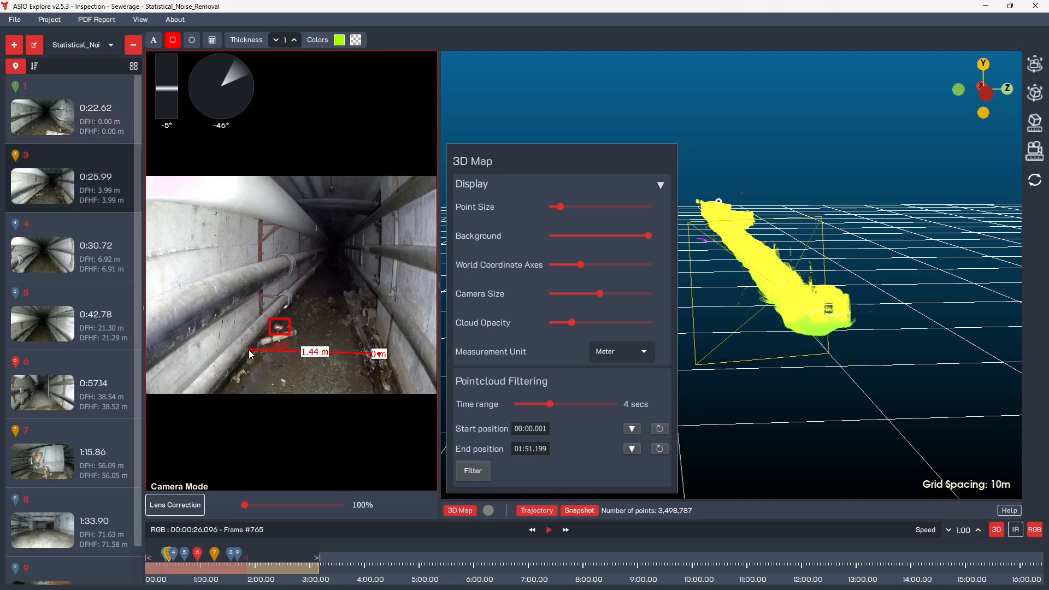
pyautogui.click(213, 40)
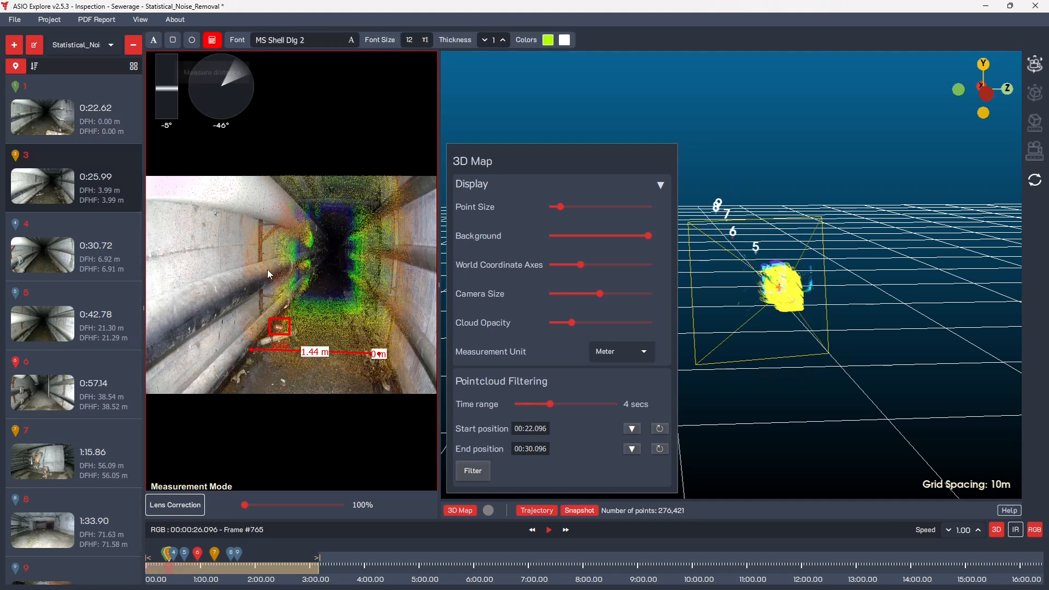
pyautogui.moveTo(328, 279); pyautogui.dragTo(396, 257)
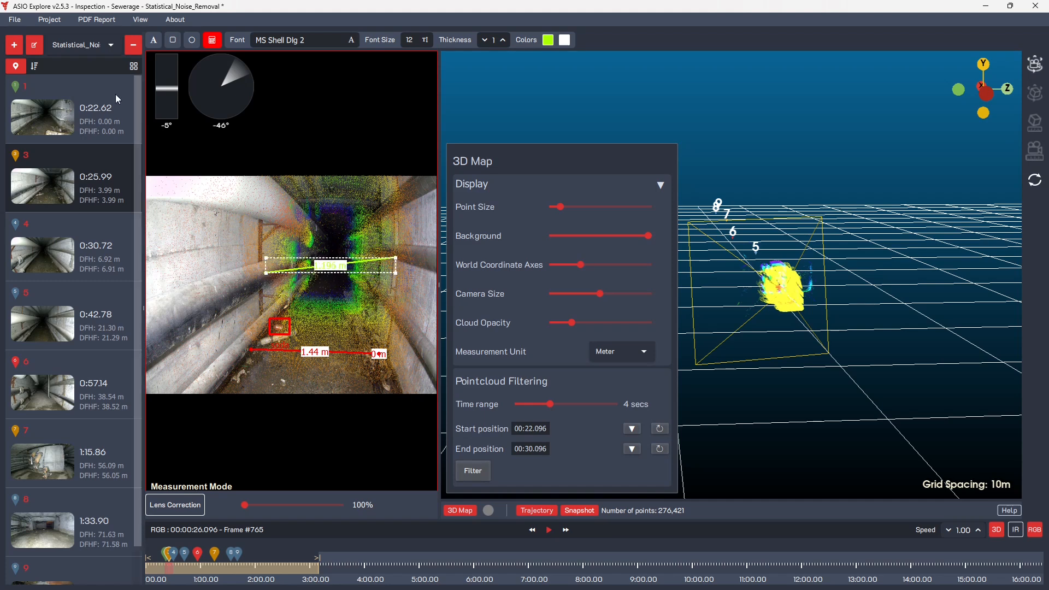
# Open the 0:30.72 point of interest, hide the 3D Map settings and examine its point cloud section.
pyautogui.click(74, 234)
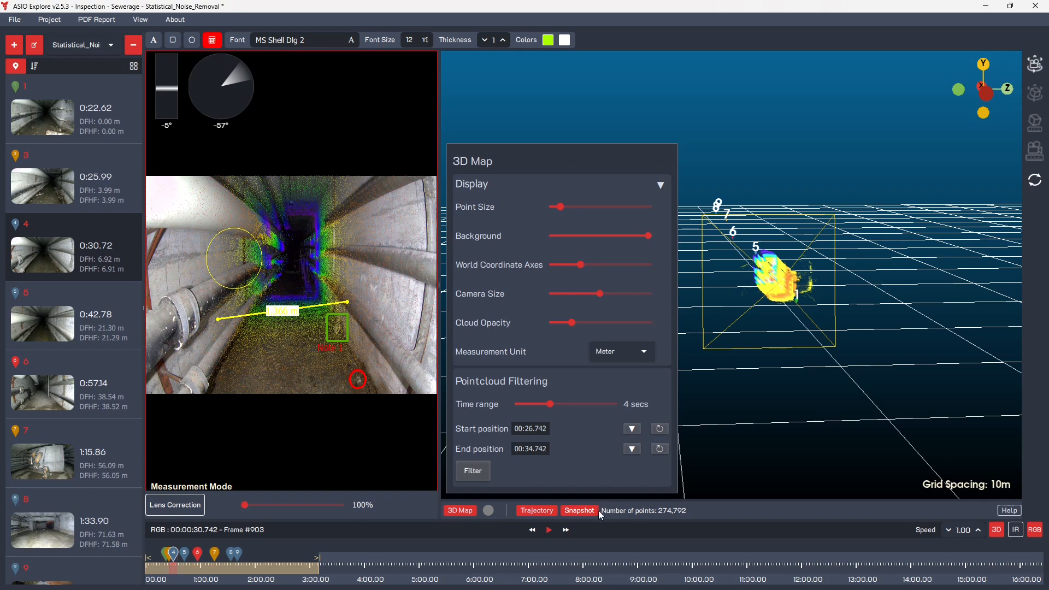
pyautogui.moveTo(775, 330); pyautogui.dragTo(799, 334)
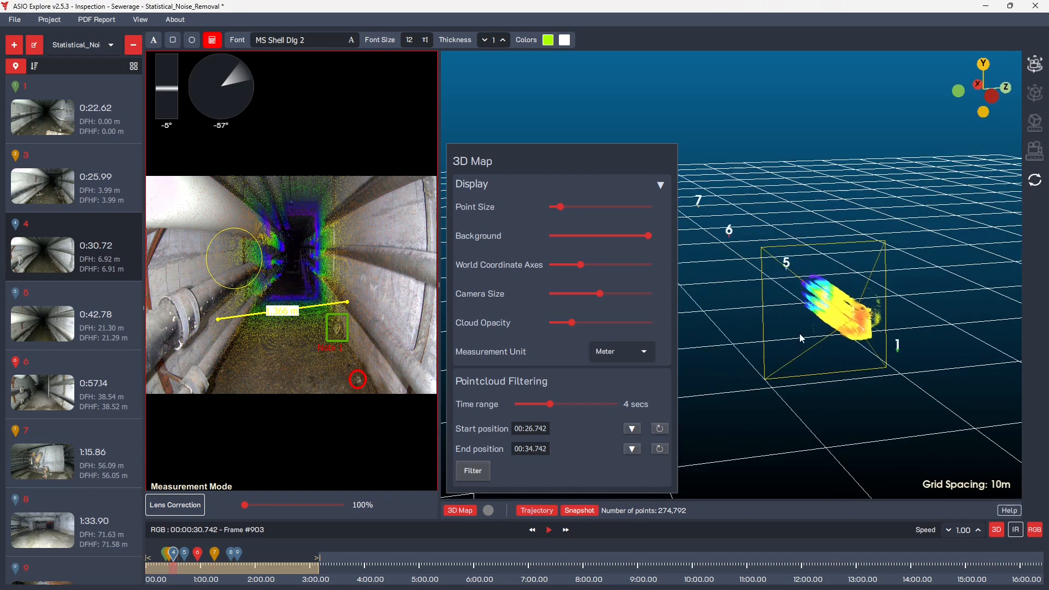
pyautogui.click(468, 512)
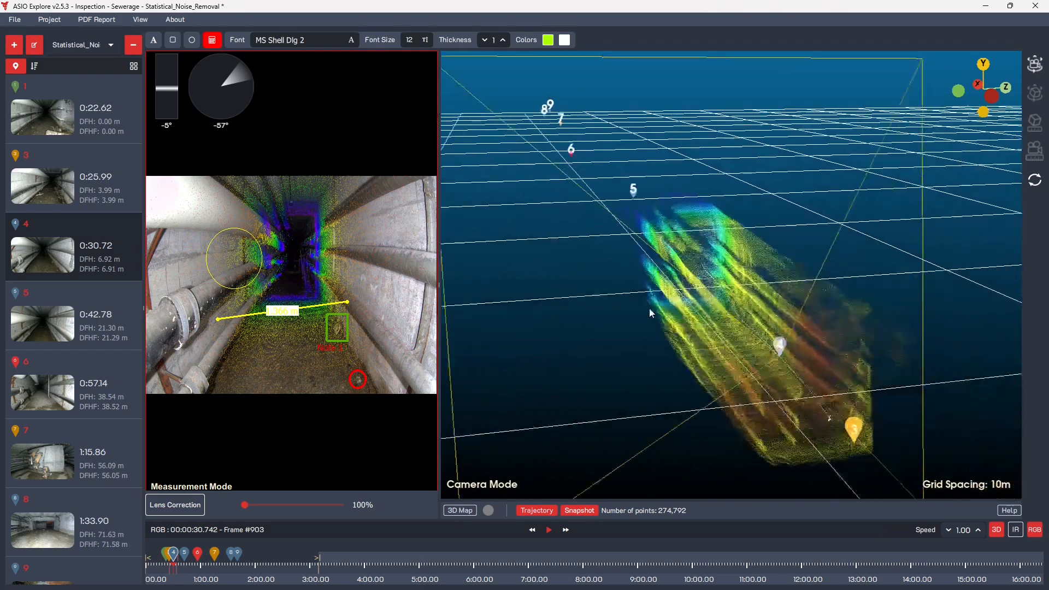
pyautogui.moveTo(650, 309); pyautogui.dragTo(643, 305, button='middle')
pyautogui.moveTo(596, 341); pyautogui.dragTo(681, 342)
pyautogui.moveTo(681, 342); pyautogui.dragTo(621, 309, button='middle')
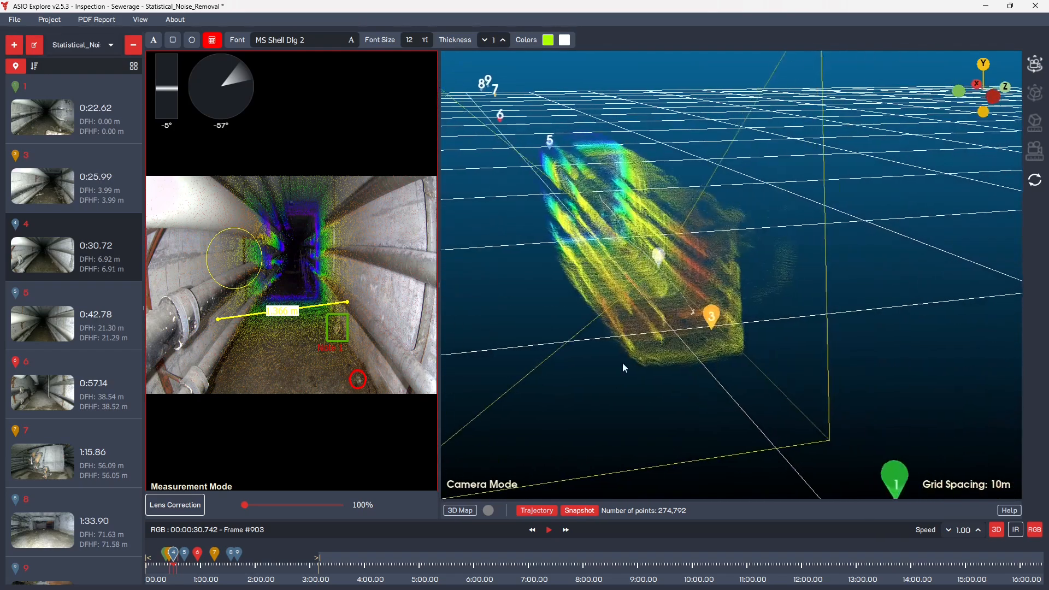
pyautogui.moveTo(623, 364); pyautogui.dragTo(642, 362)
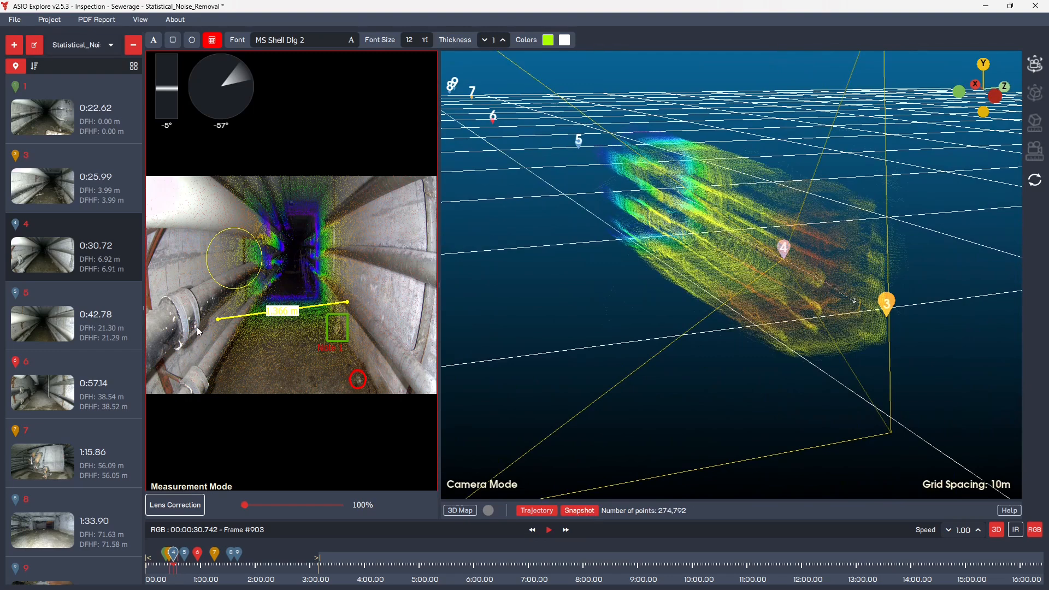
# Open the 0:25.99 point of interest, increase the cloud opacity and take a snapshot of its 3D map view.
pyautogui.click(84, 194)
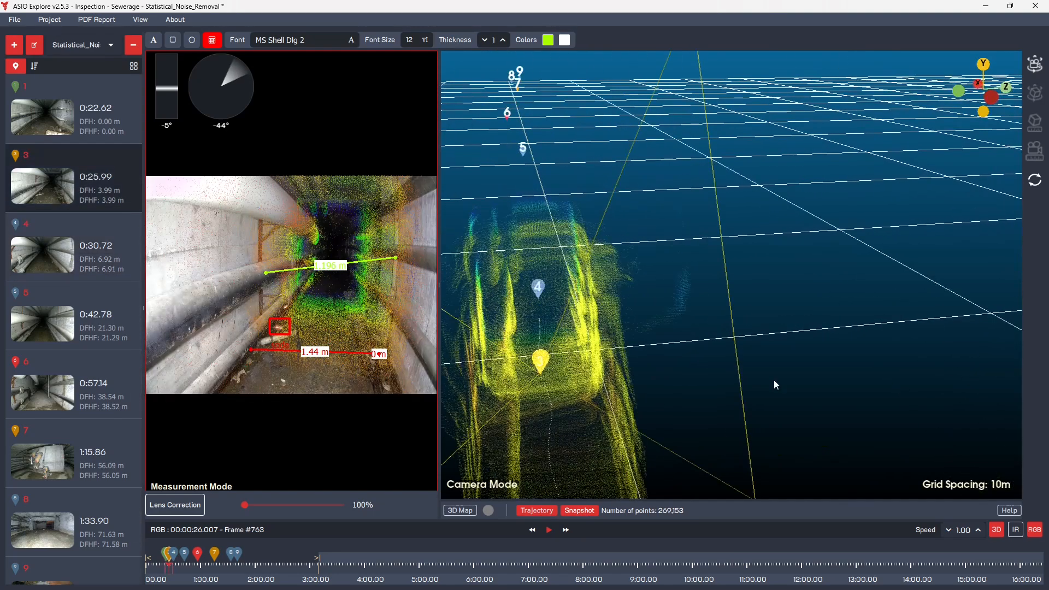
pyautogui.moveTo(572, 307); pyautogui.dragTo(595, 282)
pyautogui.scroll(5, 595, 282)
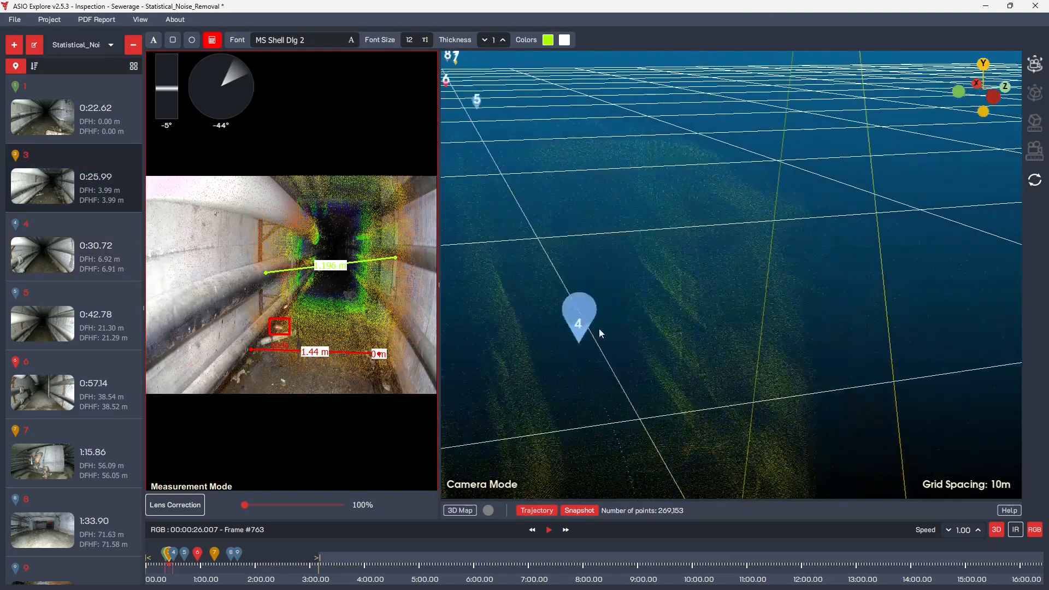
pyautogui.scroll(-10, 599, 383)
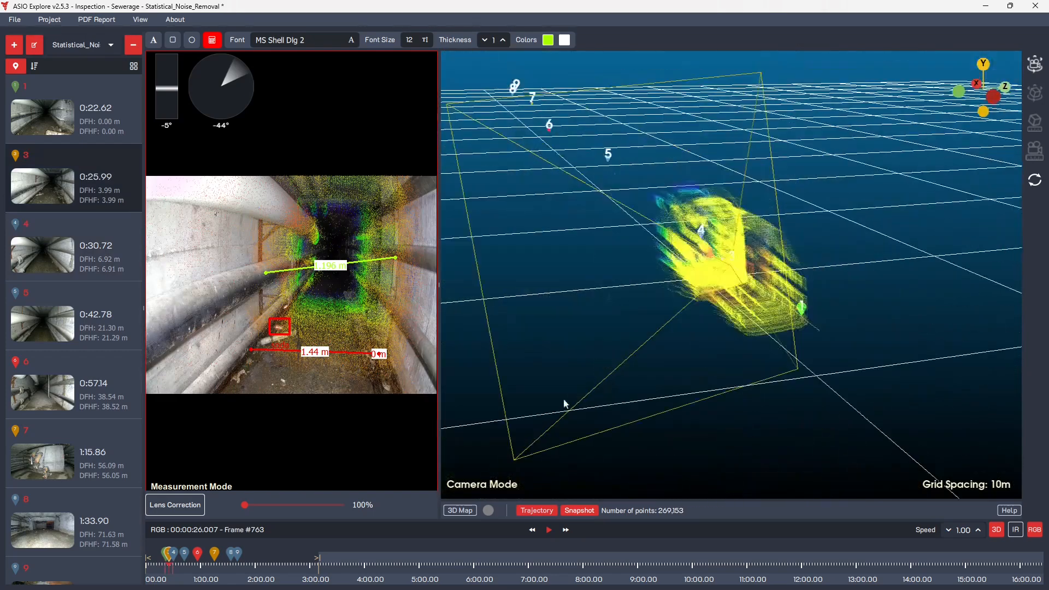
pyautogui.click(465, 510)
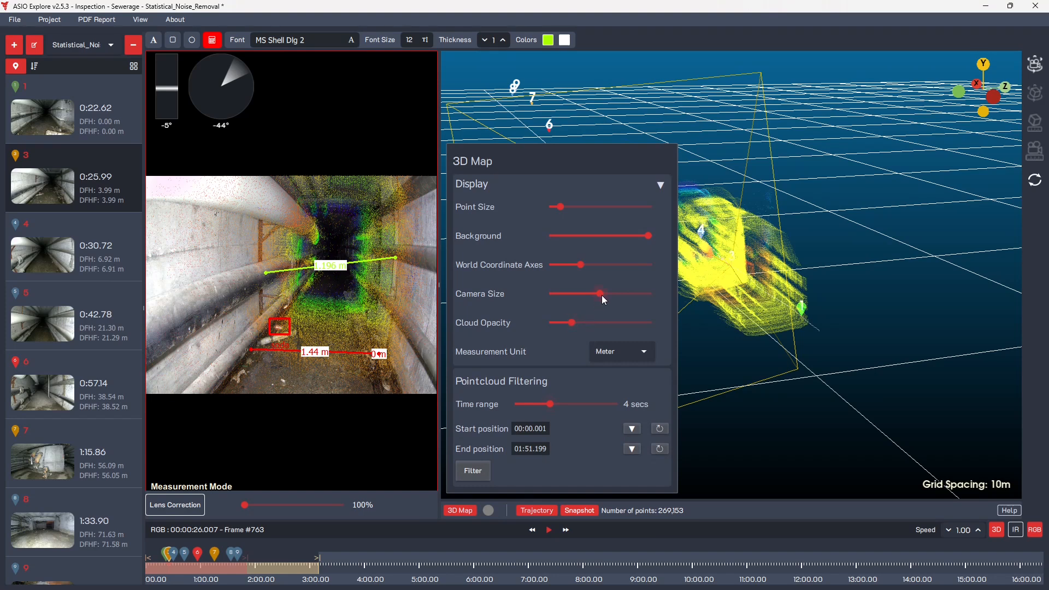
pyautogui.moveTo(595, 323); pyautogui.dragTo(603, 322)
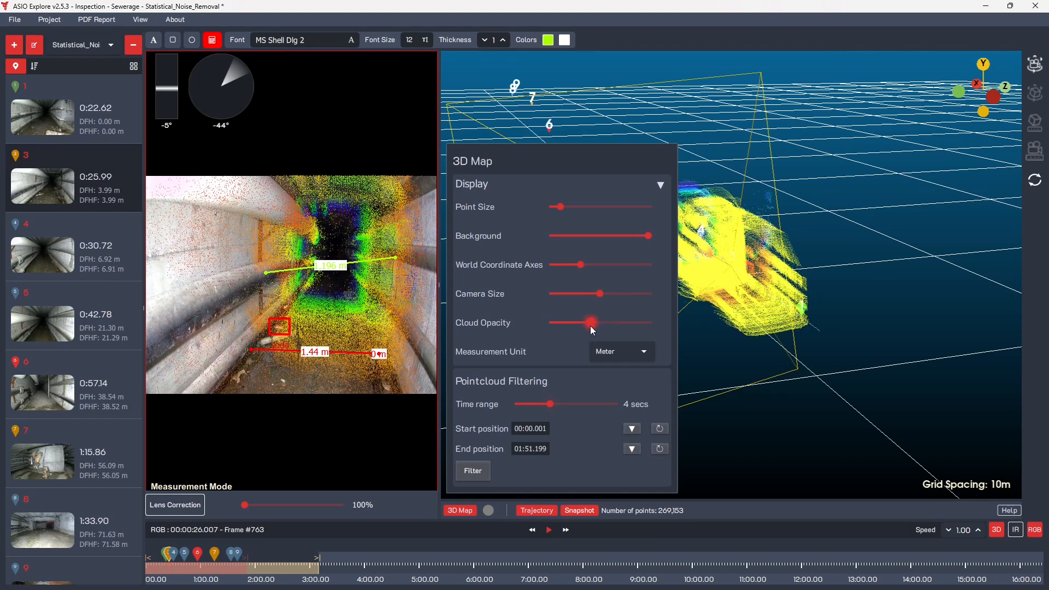
pyautogui.click(460, 510)
pyautogui.click(581, 512)
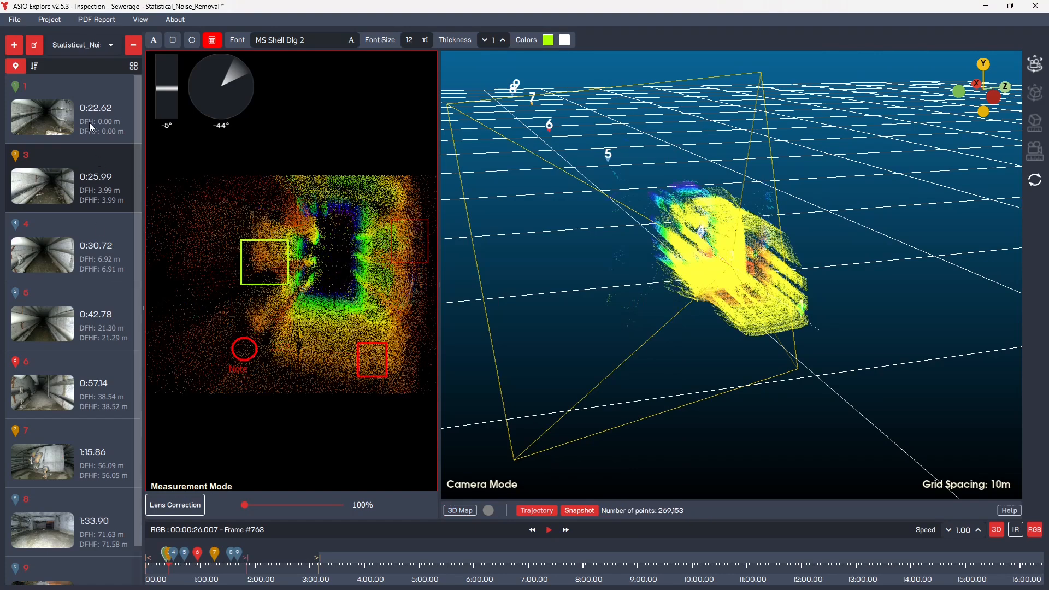
# Open the 0:22.62 point of interest, frame its point cloud section from above and take a 3D map snapshot.
pyautogui.scroll(8, 707, 292)
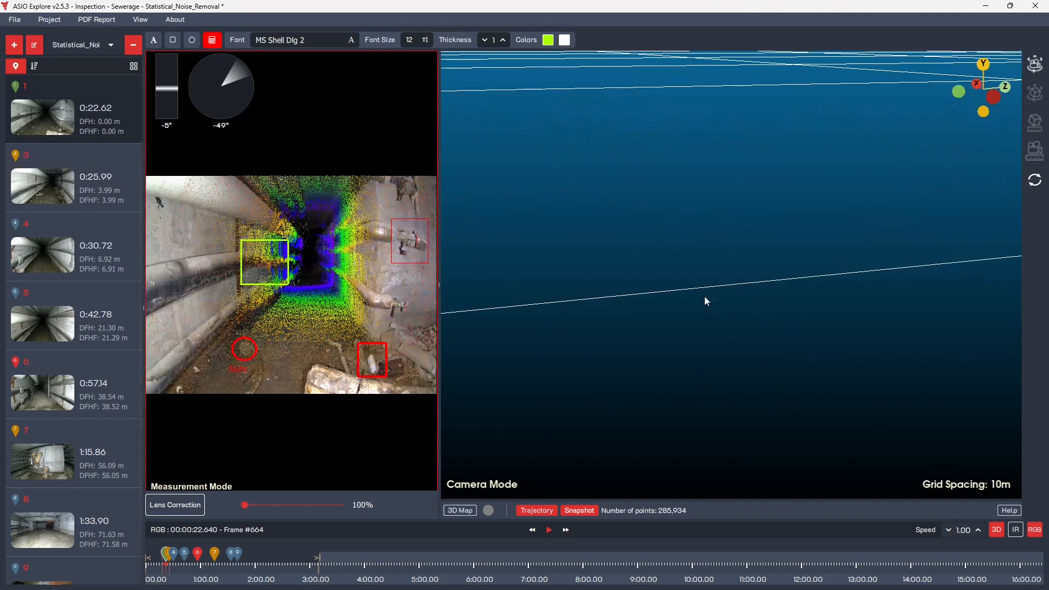
pyautogui.scroll(-5, 704, 296)
pyautogui.moveTo(702, 293); pyautogui.dragTo(640, 357)
pyautogui.scroll(-5, 680, 293)
pyautogui.scroll(6, 639, 357)
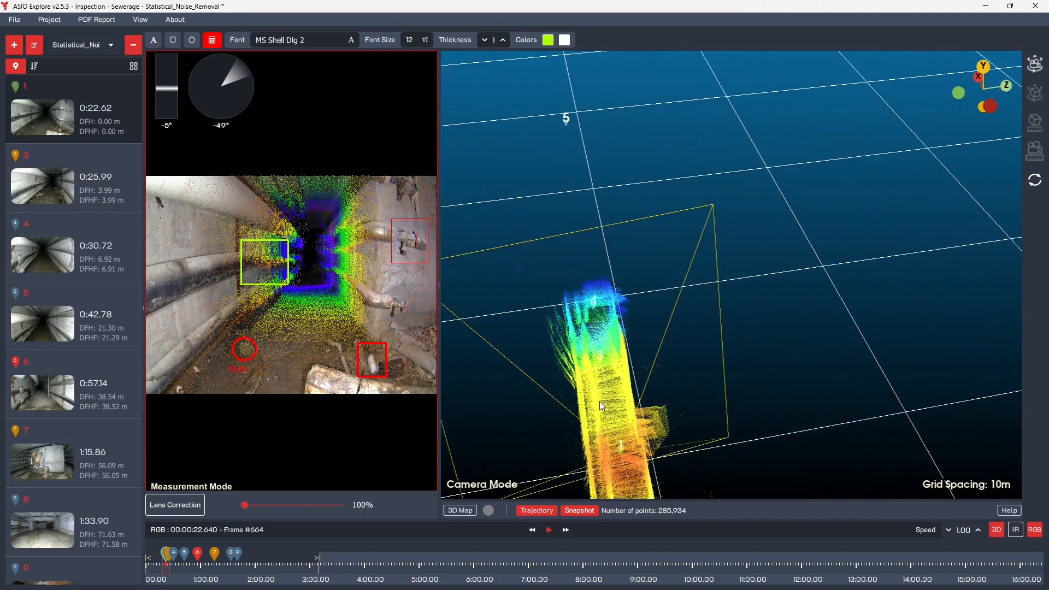
pyautogui.scroll(-3, 595, 414)
pyautogui.moveTo(592, 395); pyautogui.dragTo(615, 333)
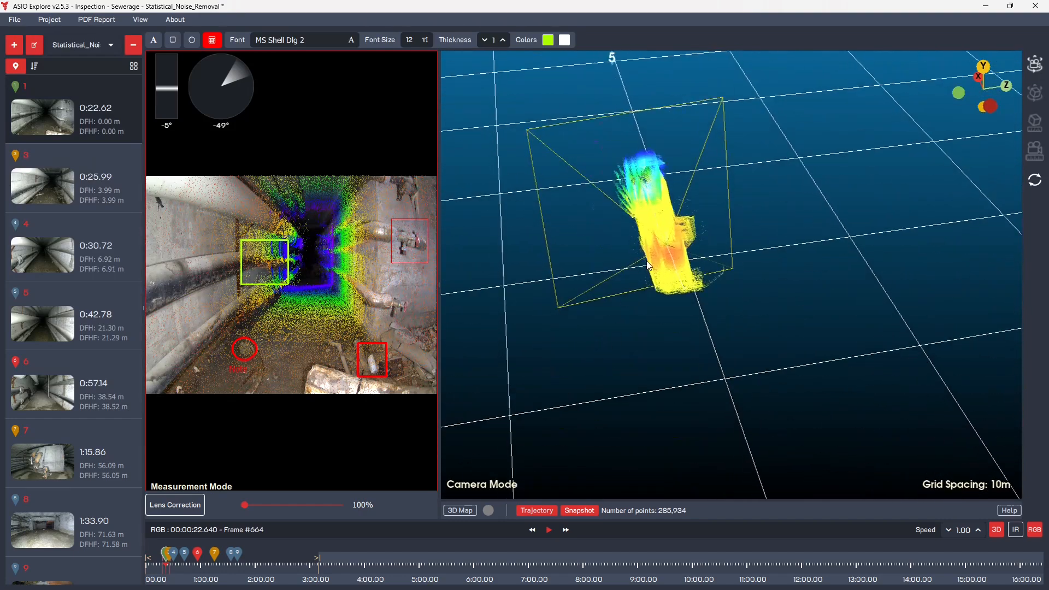
pyautogui.scroll(3, 647, 262)
pyautogui.scroll(-2, 647, 262)
pyautogui.moveTo(647, 262); pyautogui.dragTo(626, 242)
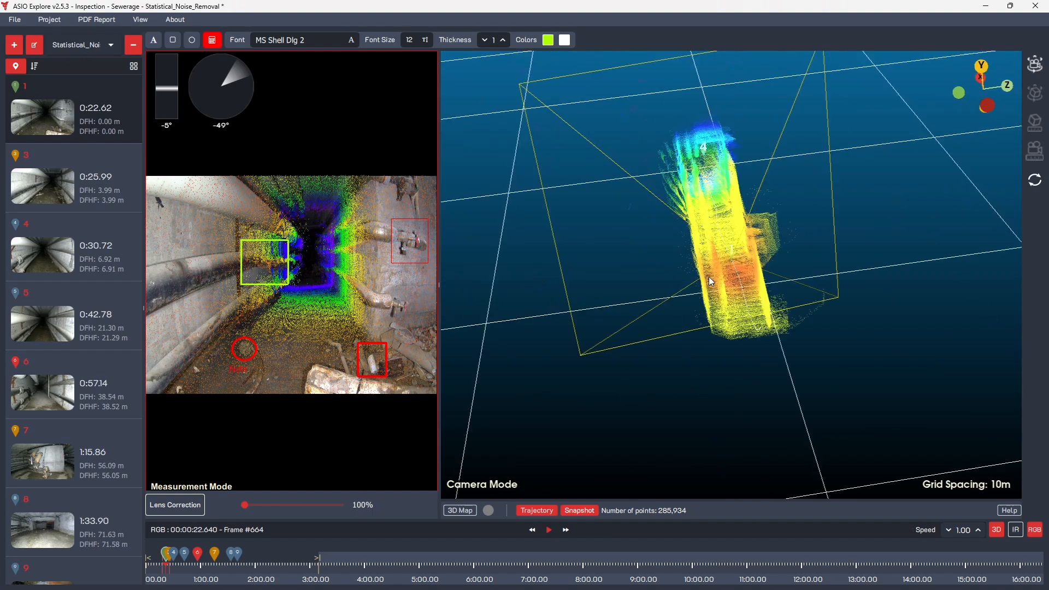
pyautogui.scroll(5, 710, 276)
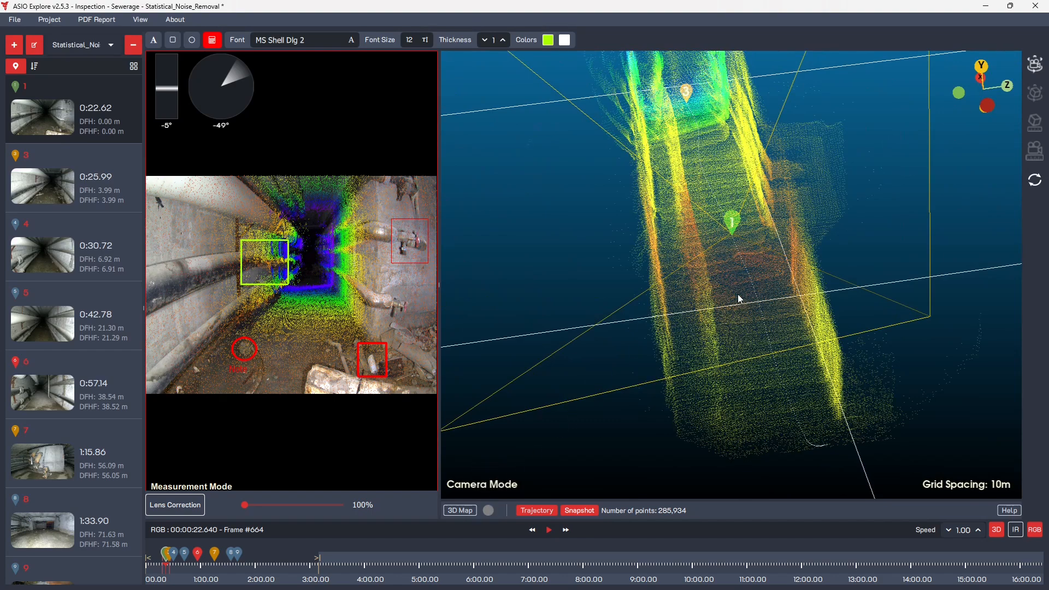
pyautogui.scroll(4, 739, 290)
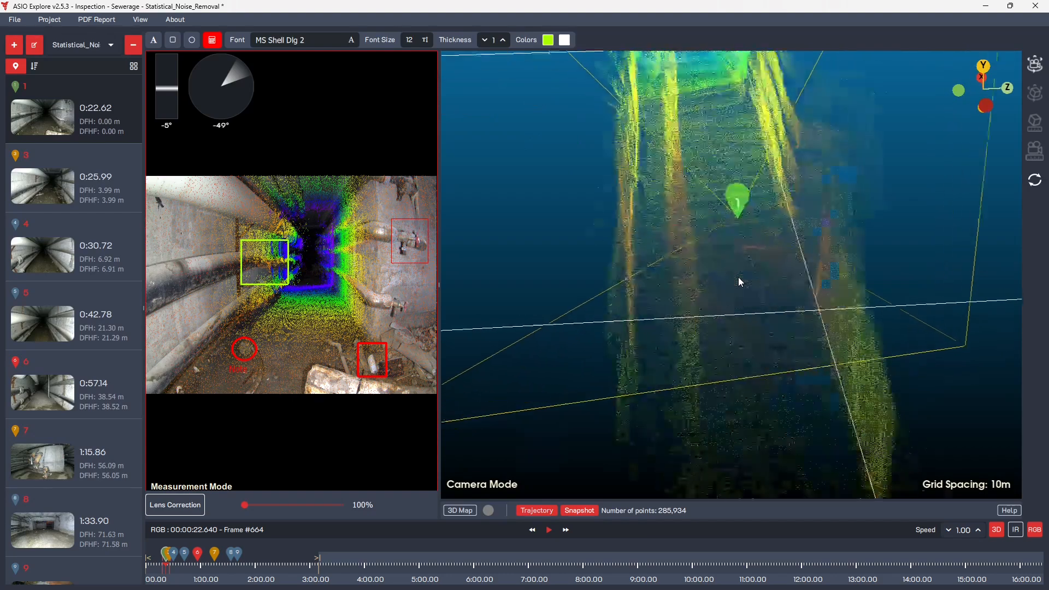
pyautogui.scroll(-4, 742, 290)
pyautogui.scroll(1, 742, 306)
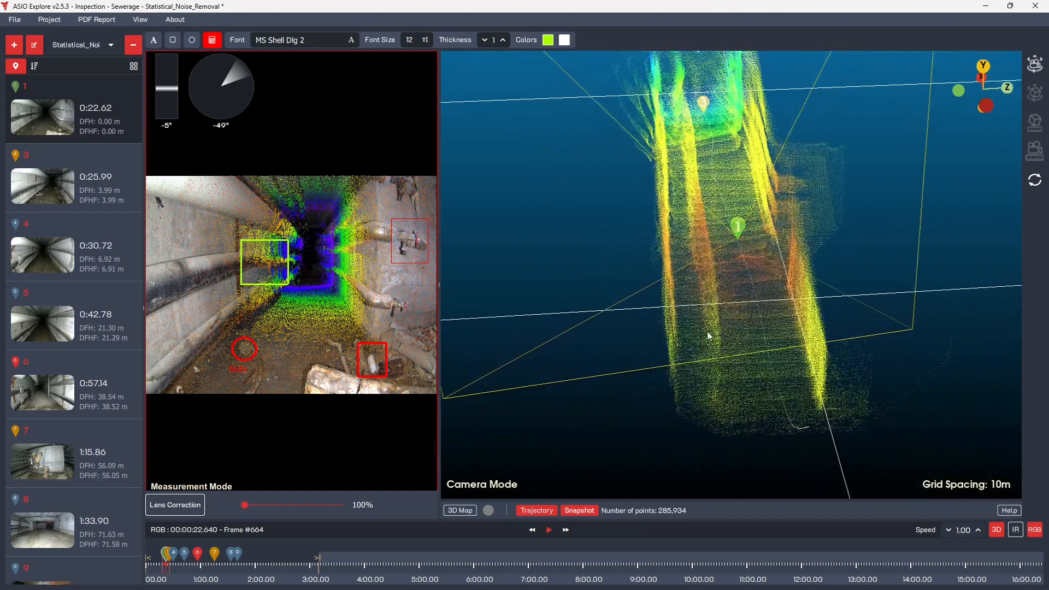
pyautogui.click(575, 513)
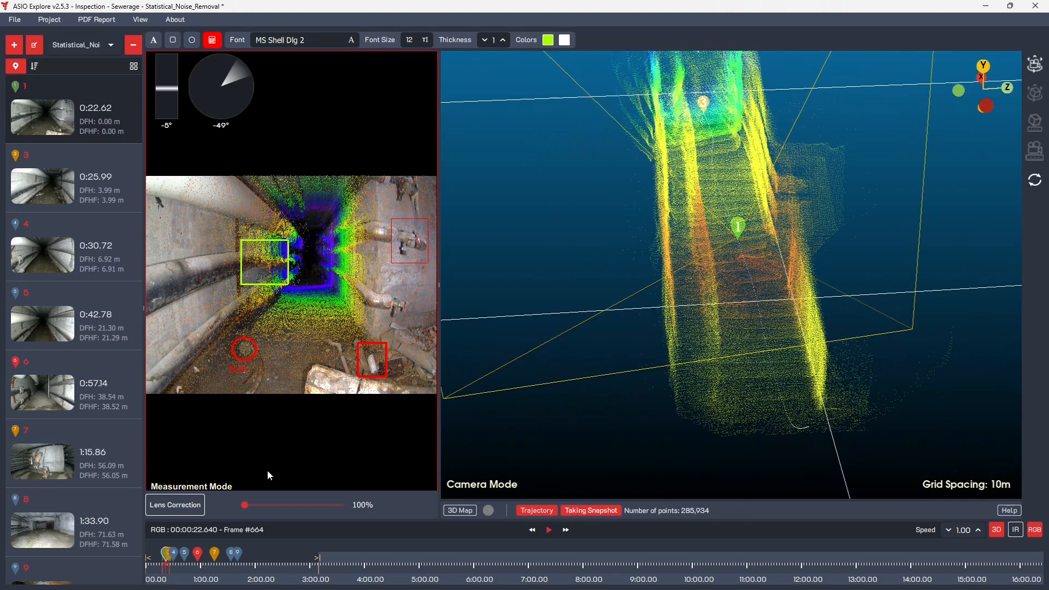
# Take a 3D map snapshot for the 0:42.78 point of interest and save the project.
pyautogui.click(67, 333)
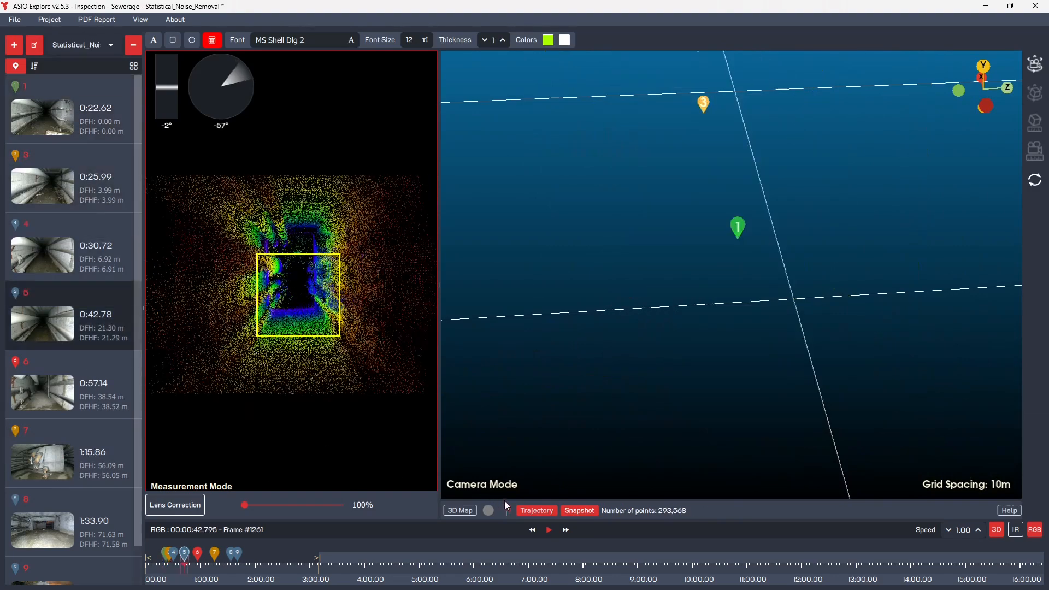
pyautogui.click(563, 513)
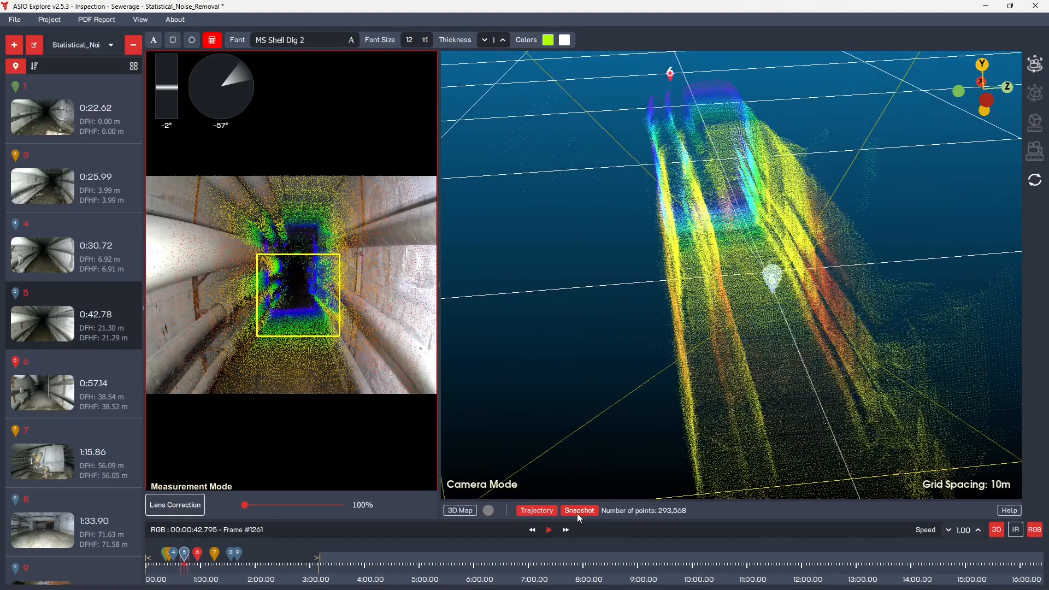
pyautogui.click(577, 513)
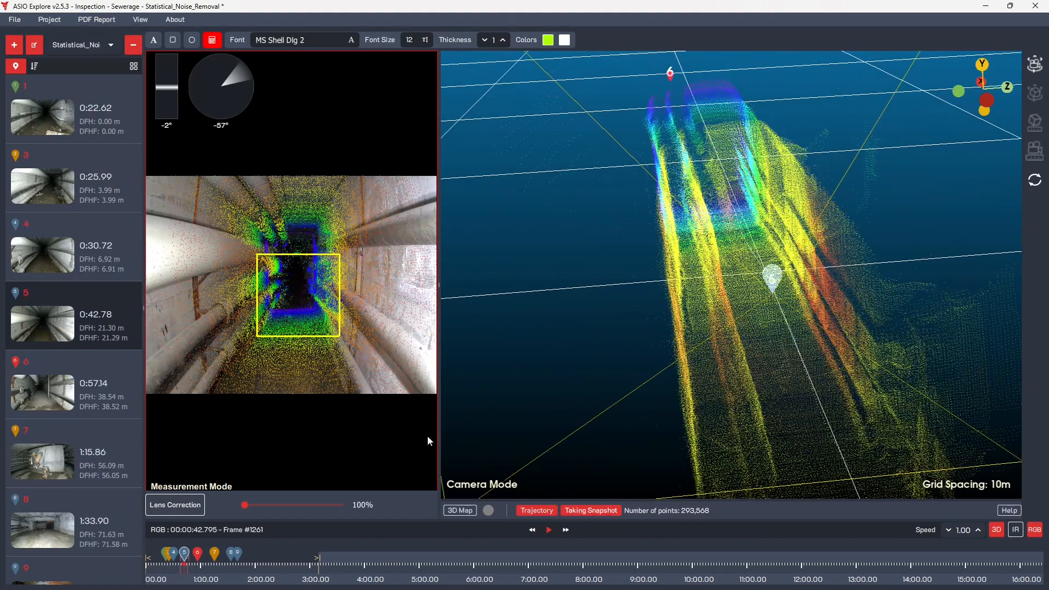
pyautogui.click(22, 22)
pyautogui.click(25, 79)
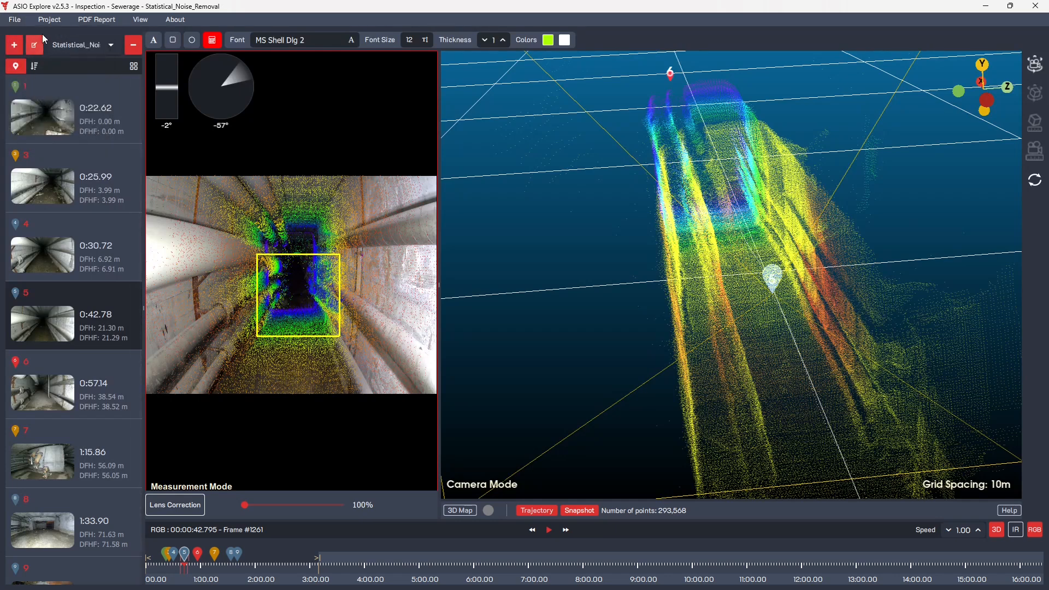
# Review the company, location, customer and reporter fields in the project properties, and close them without changes.
pyautogui.click(49, 20)
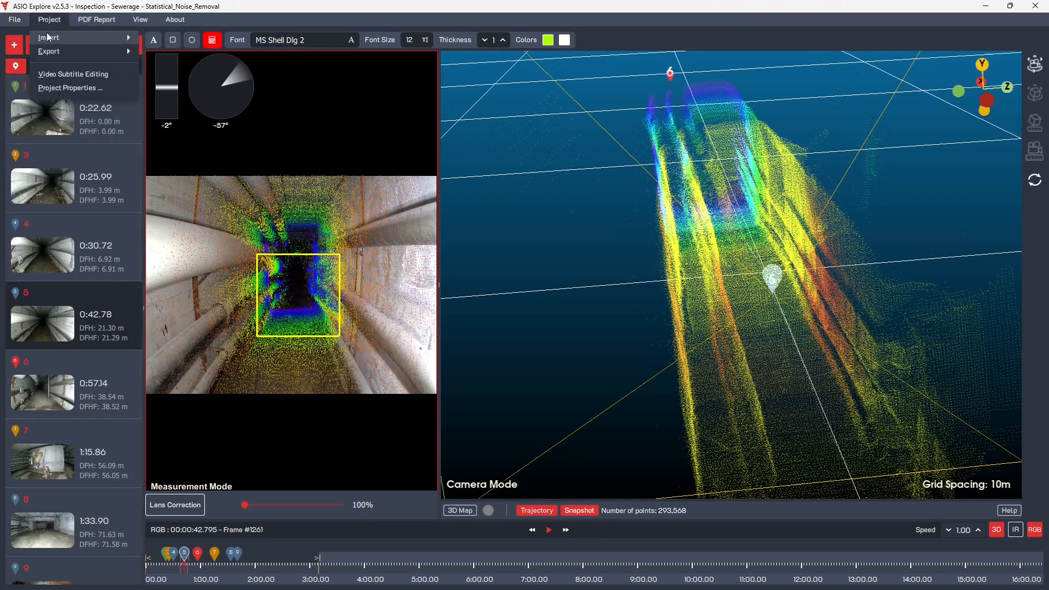
pyautogui.click(53, 88)
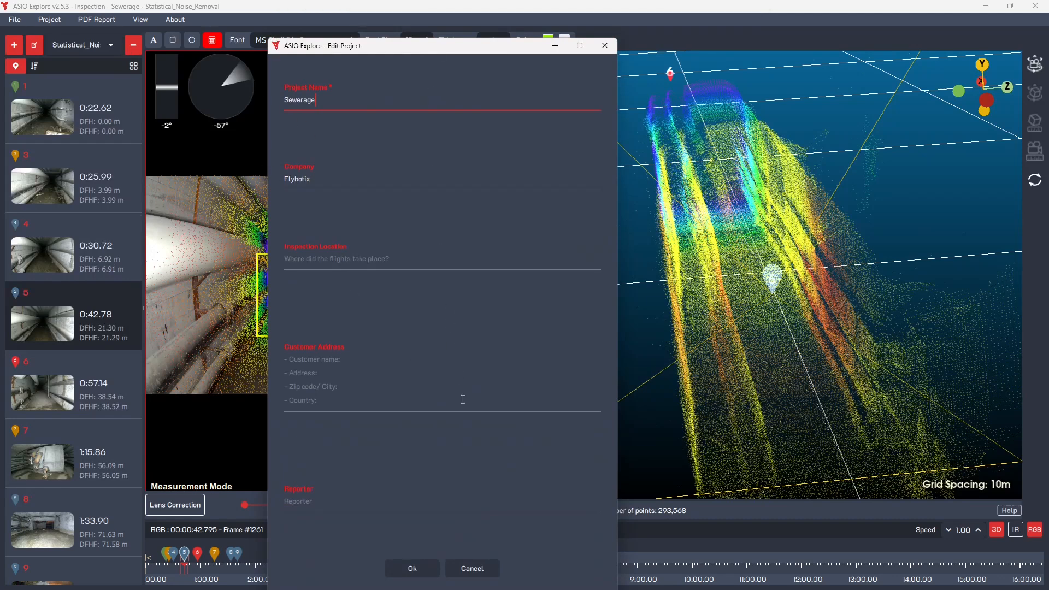
pyautogui.click(474, 570)
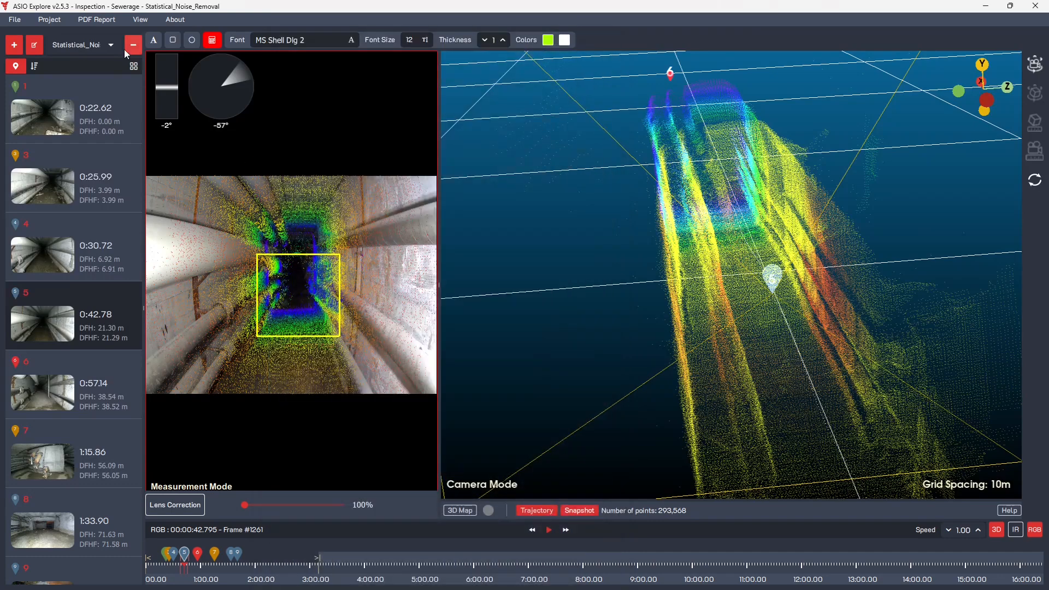
# Generate the PDF report and save it as a named PDF file in the Export folder on drive C.
pyautogui.click(83, 18)
pyautogui.click(83, 43)
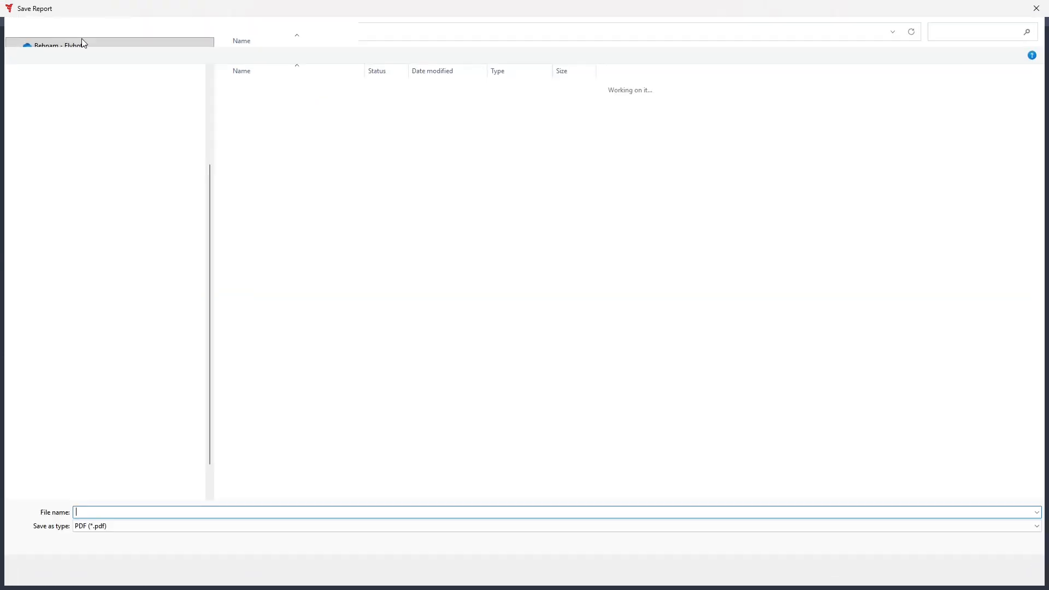
pyautogui.click(45, 231)
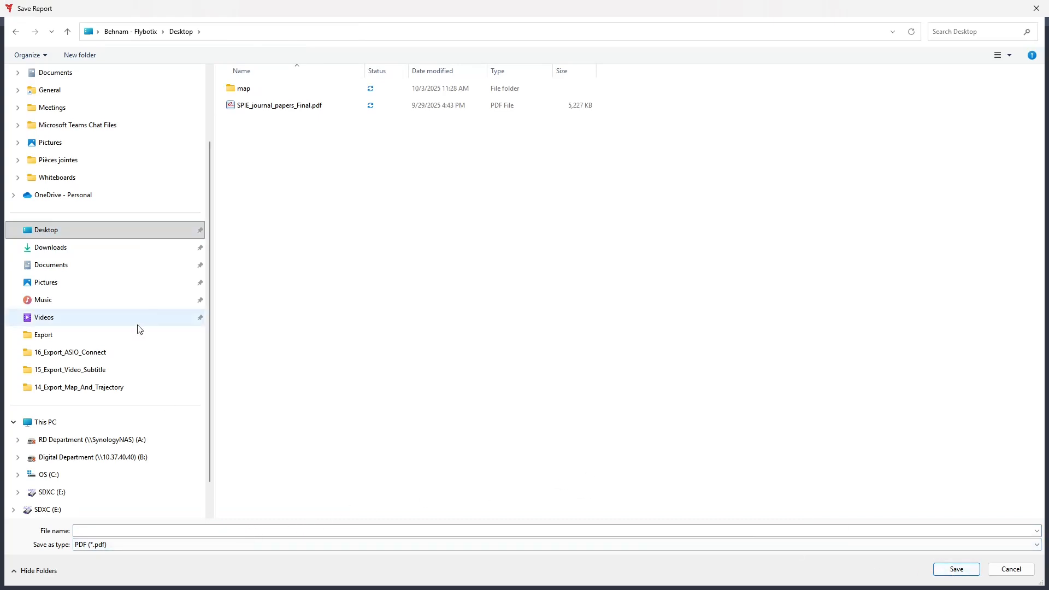
pyautogui.click(43, 423)
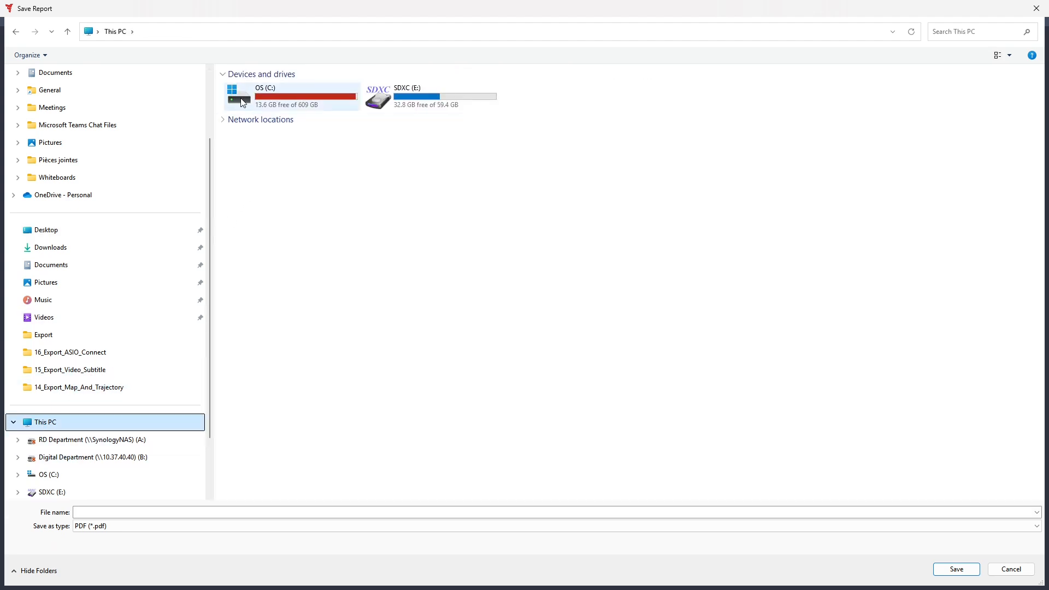
pyautogui.doubleClick(284, 97)
pyautogui.click(280, 225)
pyautogui.click(272, 241)
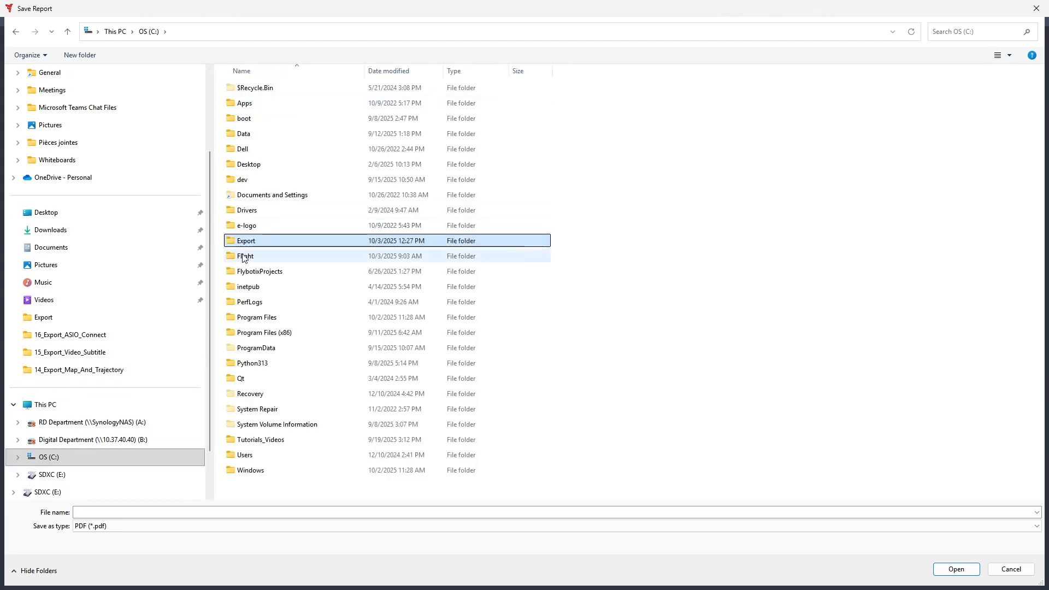
pyautogui.doubleClick(239, 243)
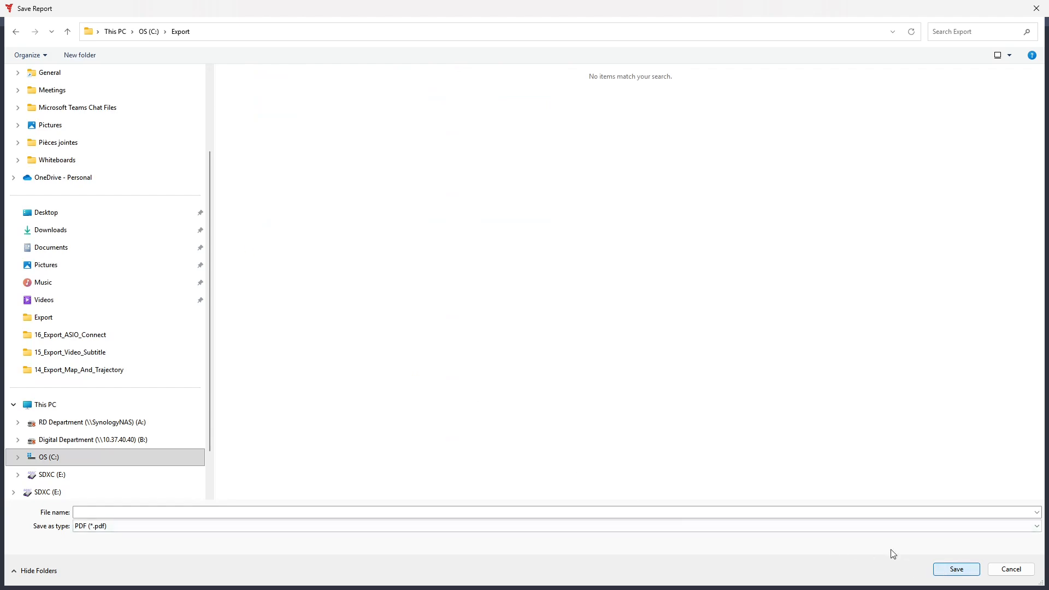
pyautogui.click(652, 510)
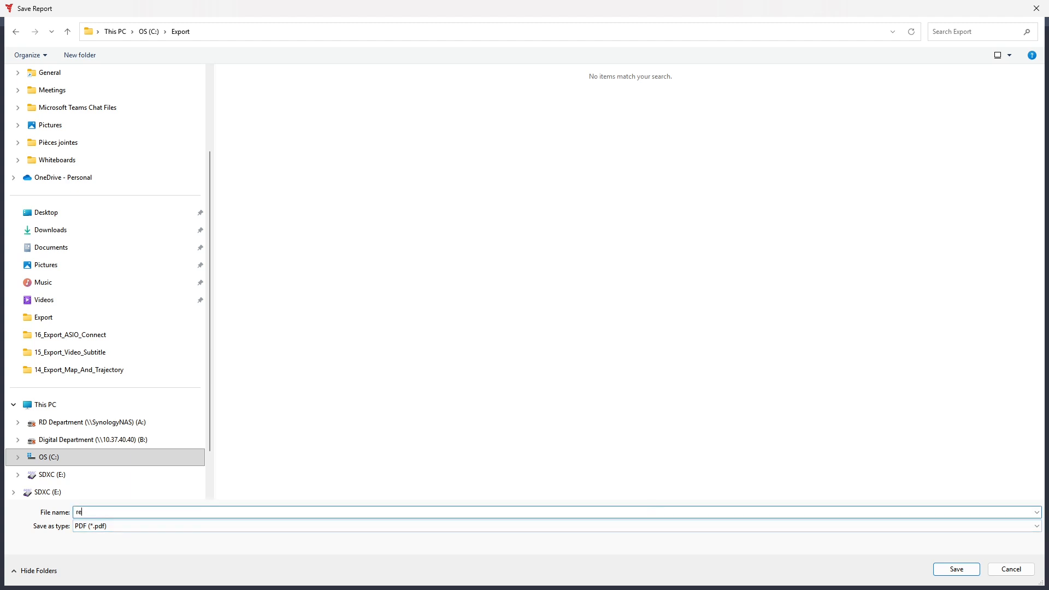
pyautogui.press('Return')
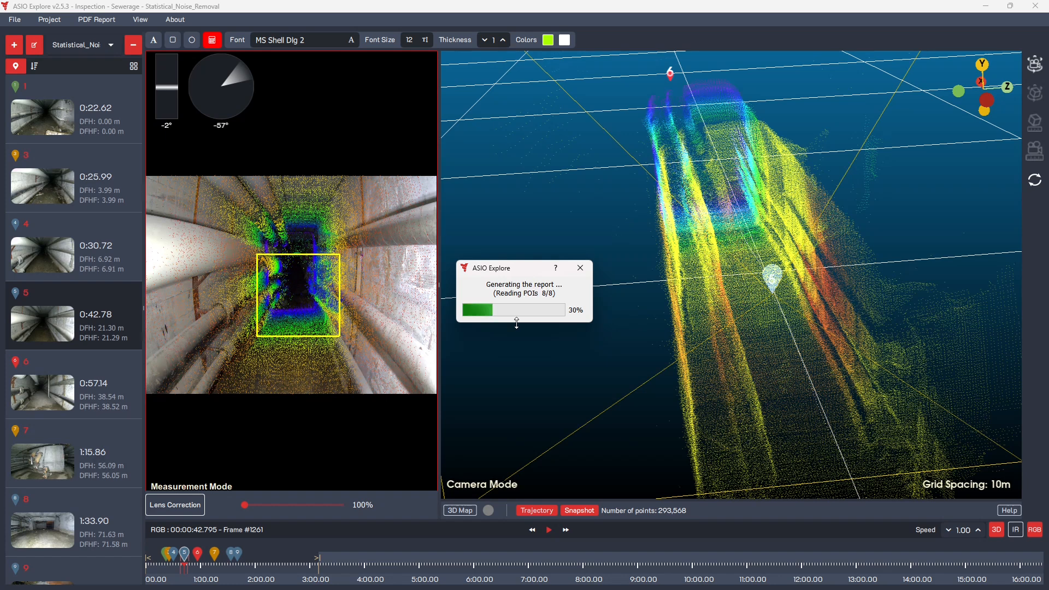
pyautogui.scroll(-2, 115, 378)
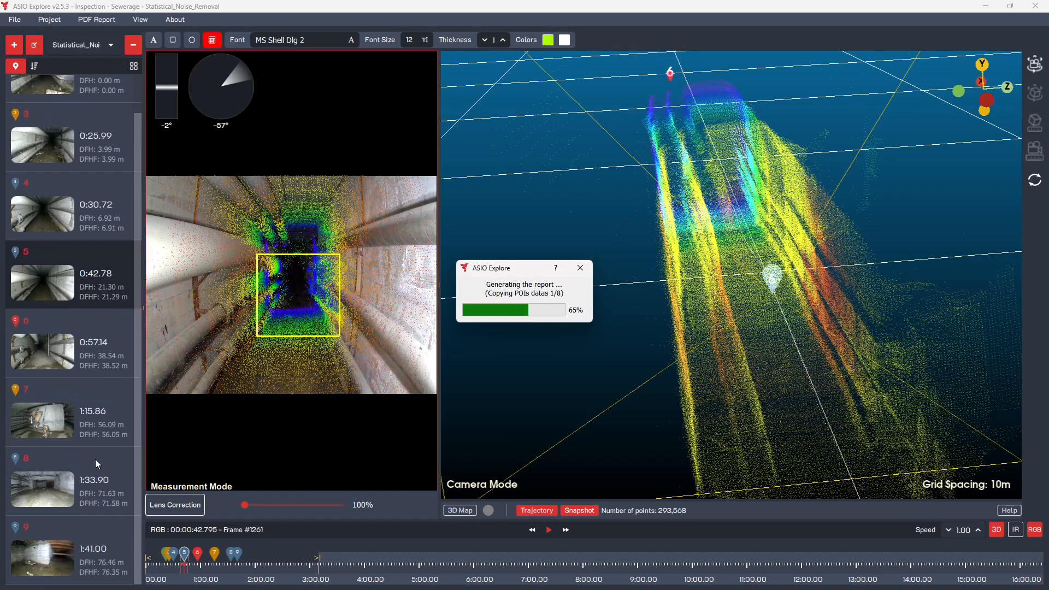